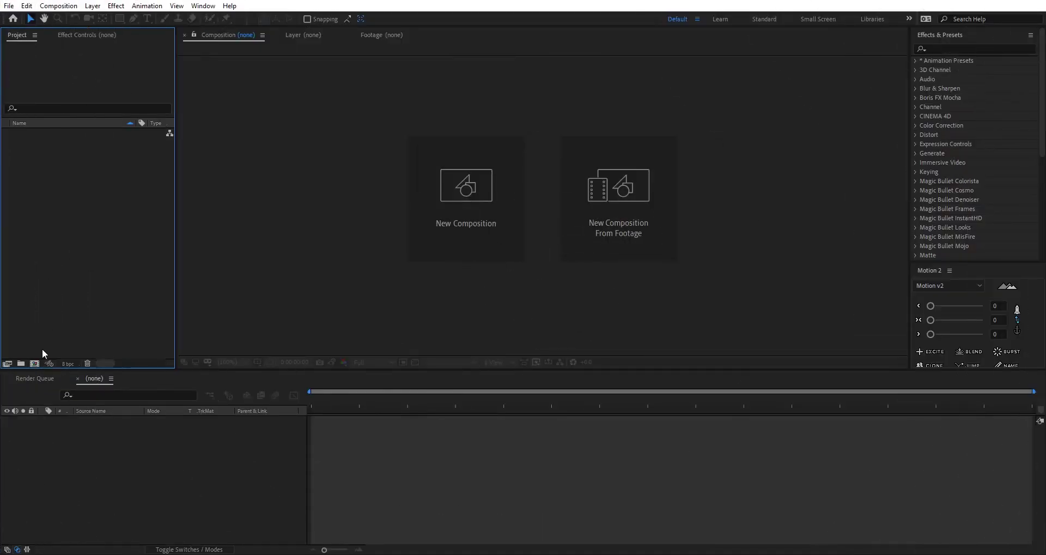
Step: Create a new 1920×1080 composition at 25 frames per second with a 10-second duration
left_click(34, 362)
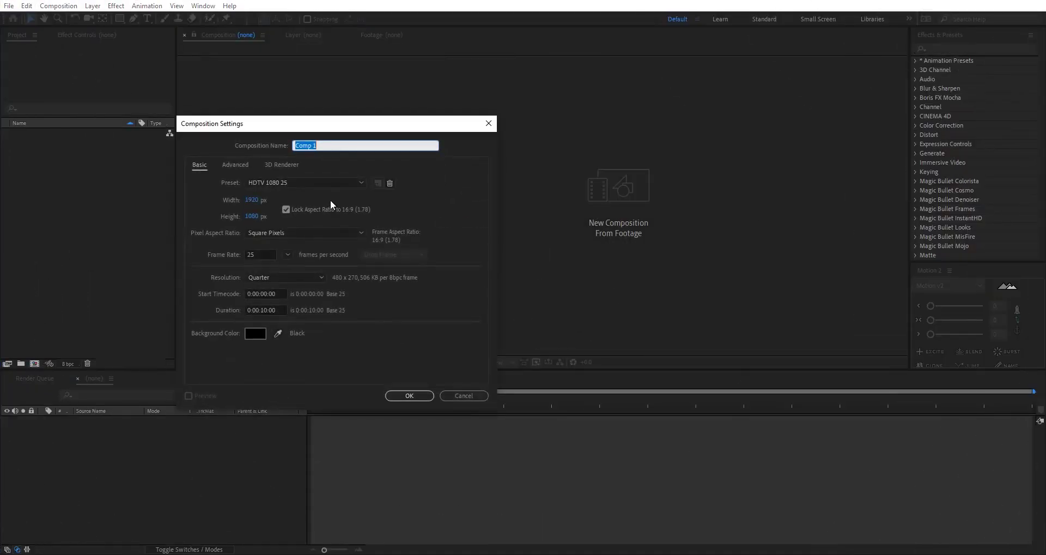
left_click(288, 255)
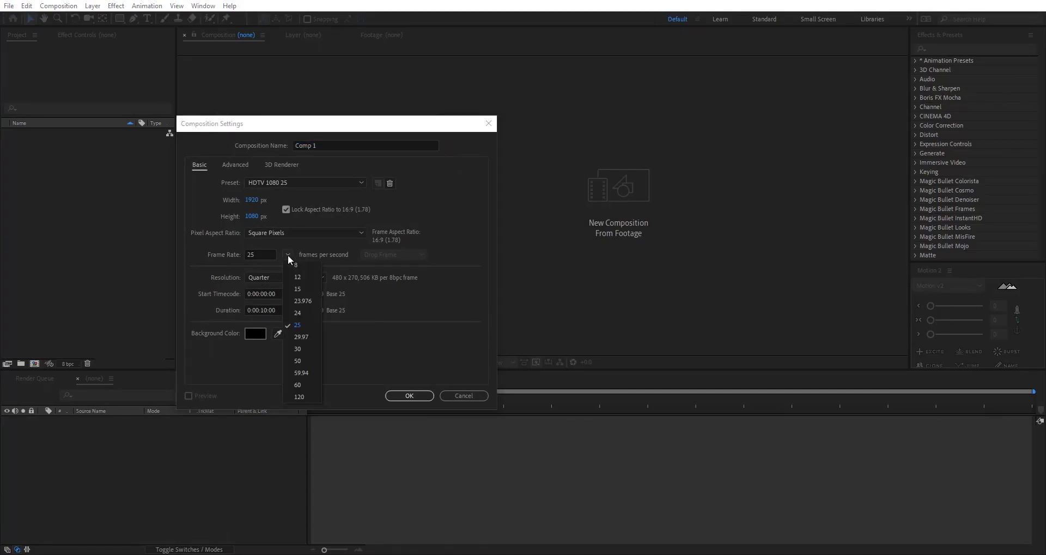
left_click(287, 254)
left_click(408, 395)
Step: Add a comp-sized solid in light grey (E3E3E3) as the background
right_click(117, 448)
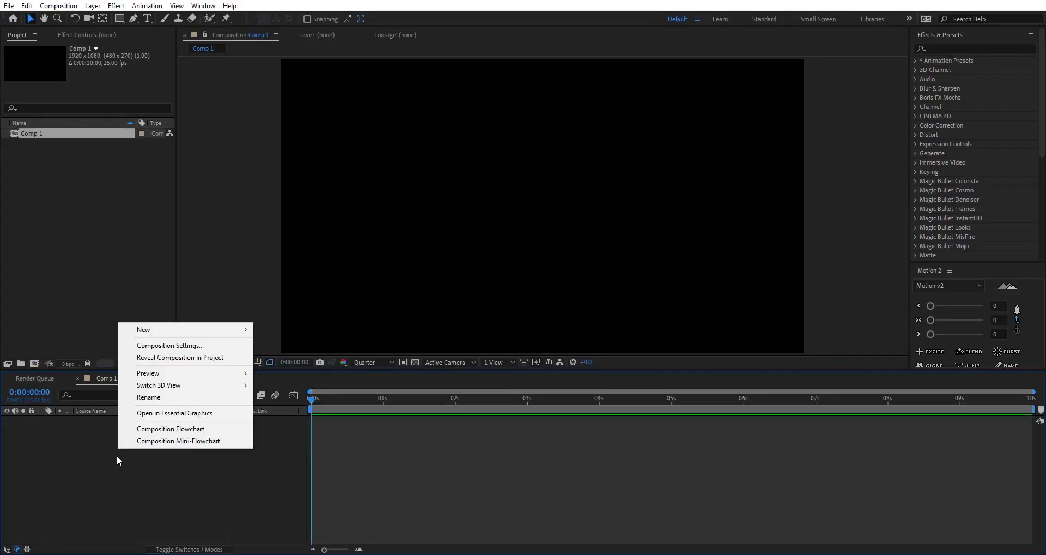
mouse_move(163, 329)
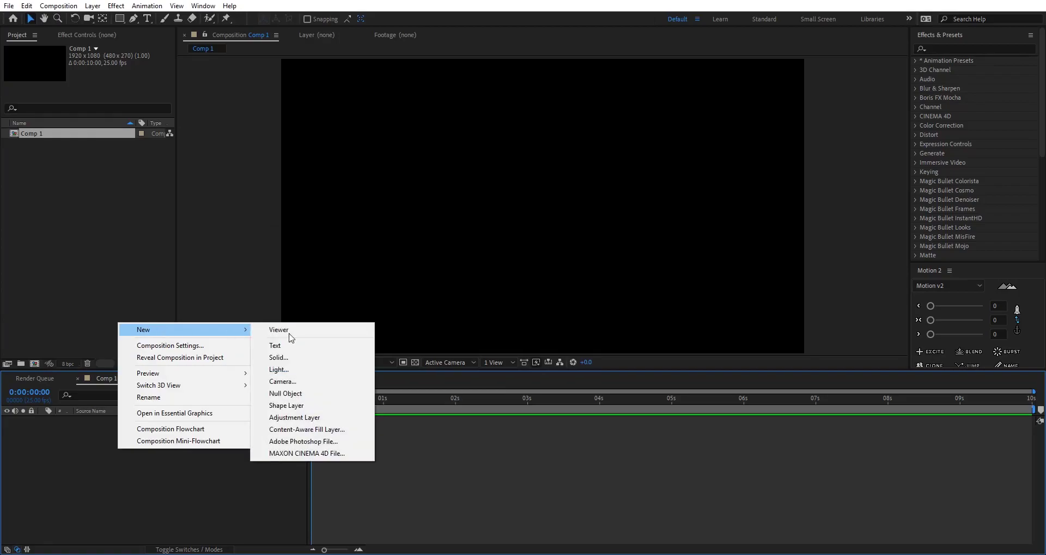
left_click(318, 355)
left_click(208, 343)
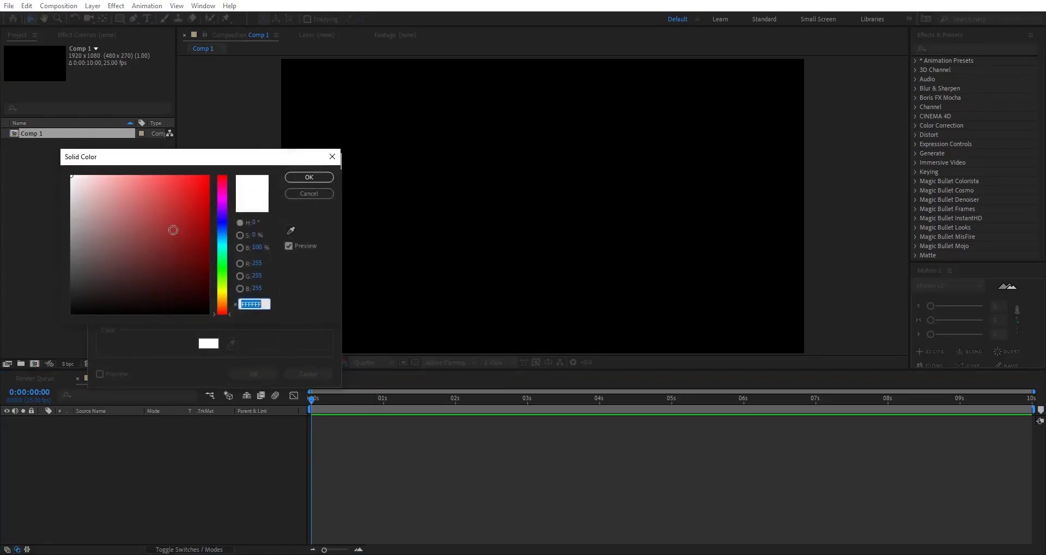
left_click_drag(89, 188, 55, 191)
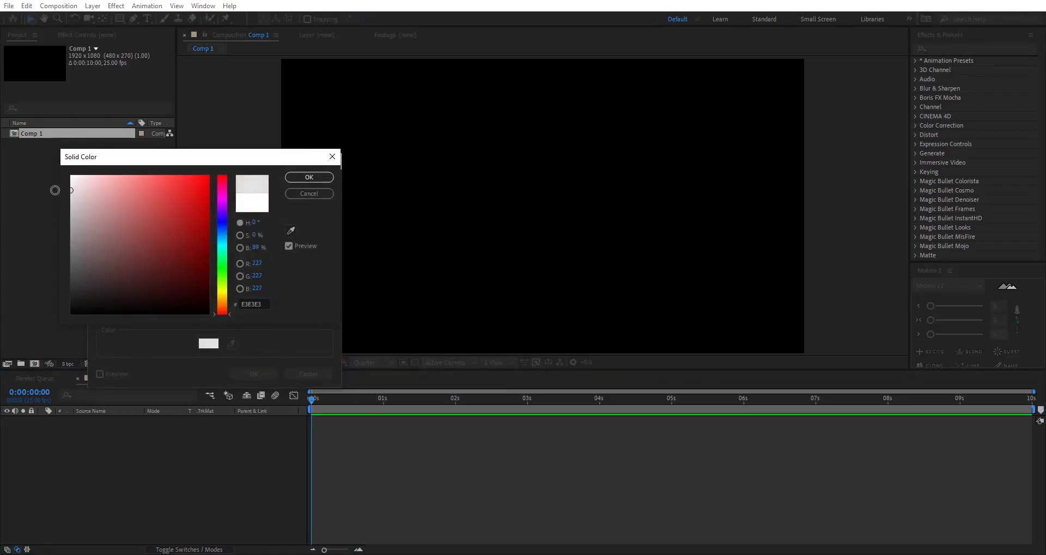
left_click(309, 177)
left_click(254, 373)
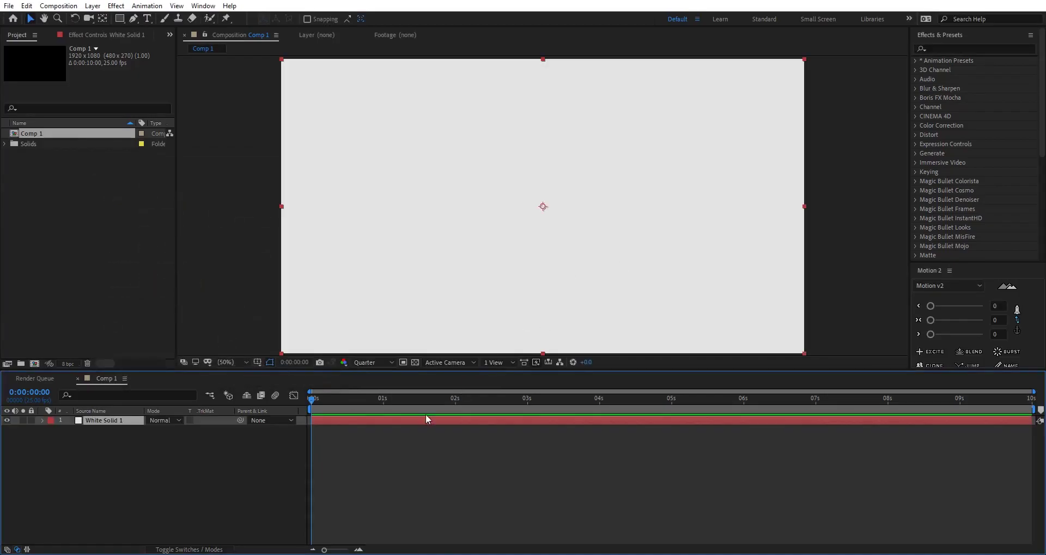
left_click(220, 477)
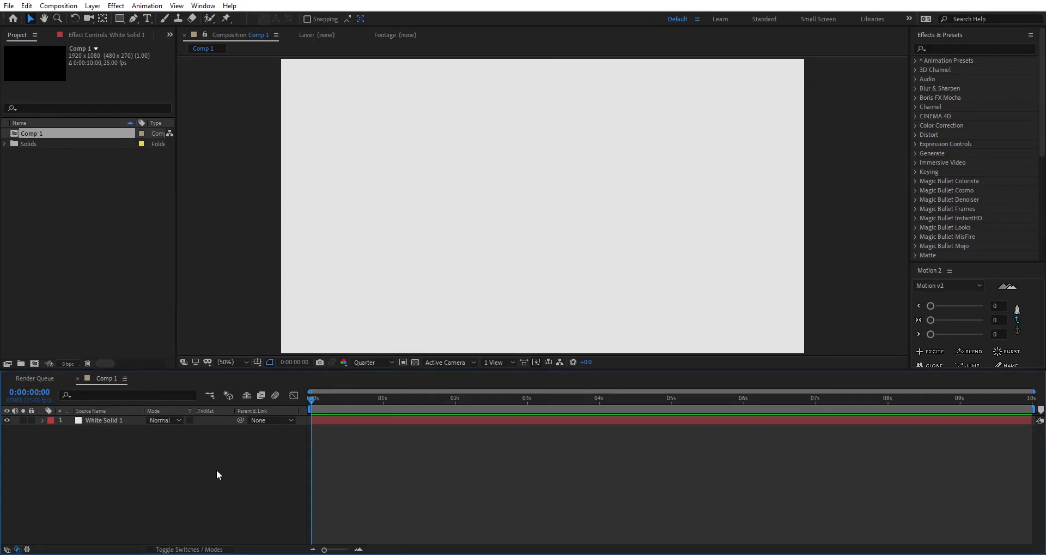
Step: Add a second comp-sized solid in dark blue above the background
right_click(205, 463)
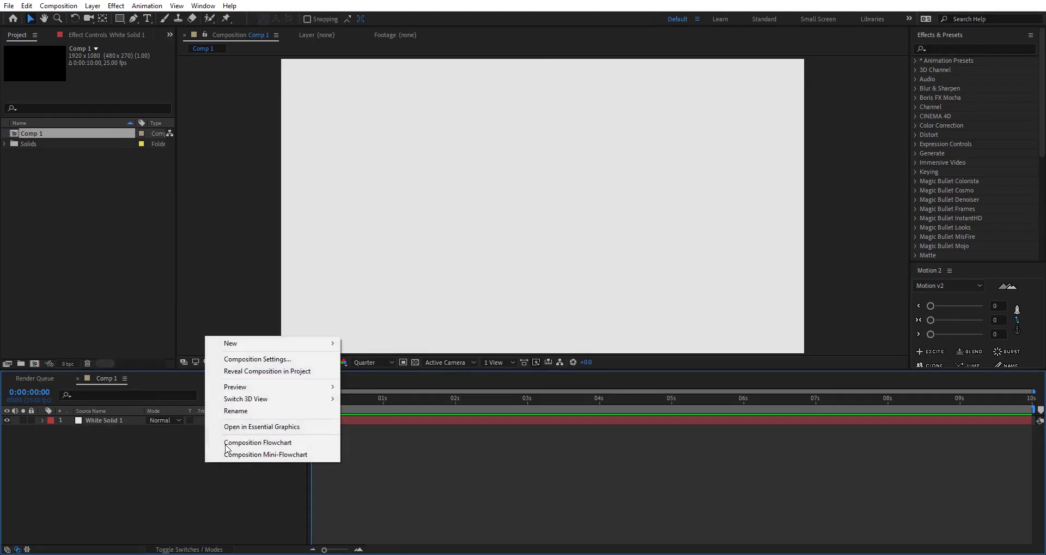
mouse_move(321, 342)
left_click(338, 408)
left_click(209, 343)
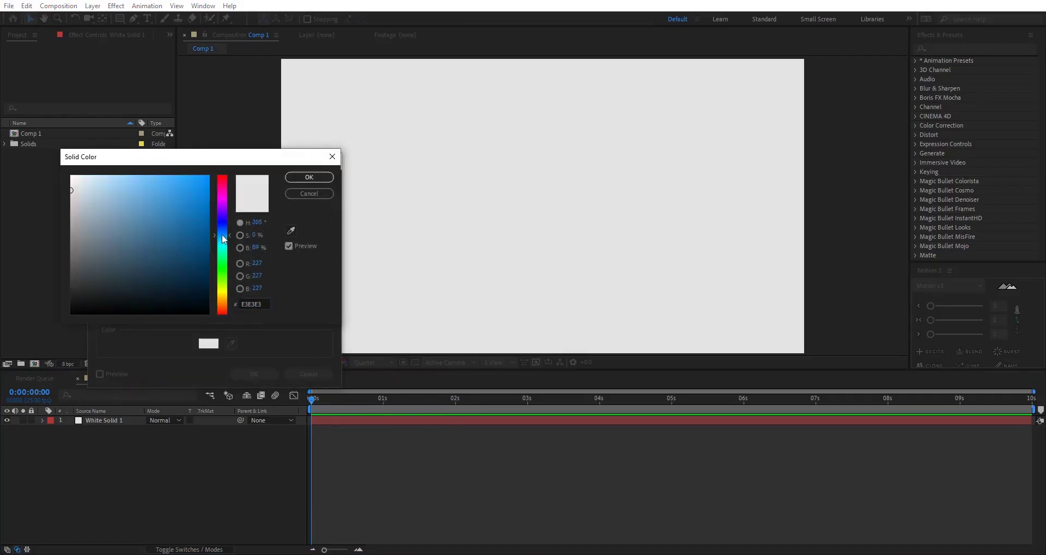
left_click_drag(222, 238, 222, 223)
left_click_drag(147, 245, 141, 278)
left_click(309, 177)
left_click(272, 371)
Step: Mask the dark blue solid with a tall vertical ellipse near the middle of the frame
left_click_drag(122, 21, 161, 42)
left_click_drag(518, 124, 591, 293)
left_click(30, 19)
Step: Reshape the ellipse mask into a rocket body with a pointed tip, slightly narrower and shorter
left_click(571, 138)
left_click(554, 123)
left_click_drag(573, 123, 554, 123)
double_click(589, 208)
left_click_drag(518, 208, 522, 208)
left_click_drag(555, 293, 554, 279)
left_click(109, 420)
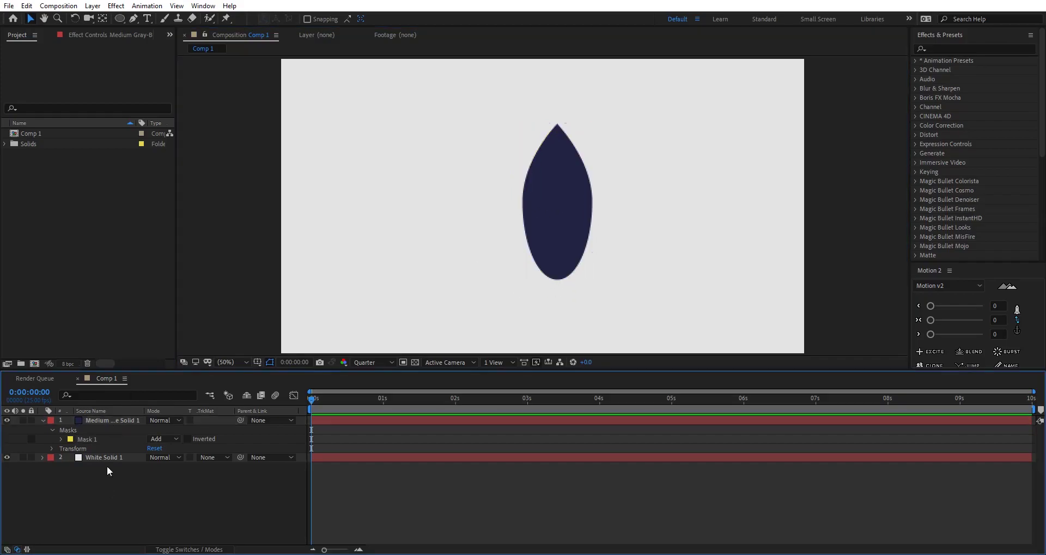
Step: Center the rocket body's anchor point and align the layer horizontally and vertically to the composition
left_click(119, 18)
left_click(109, 419)
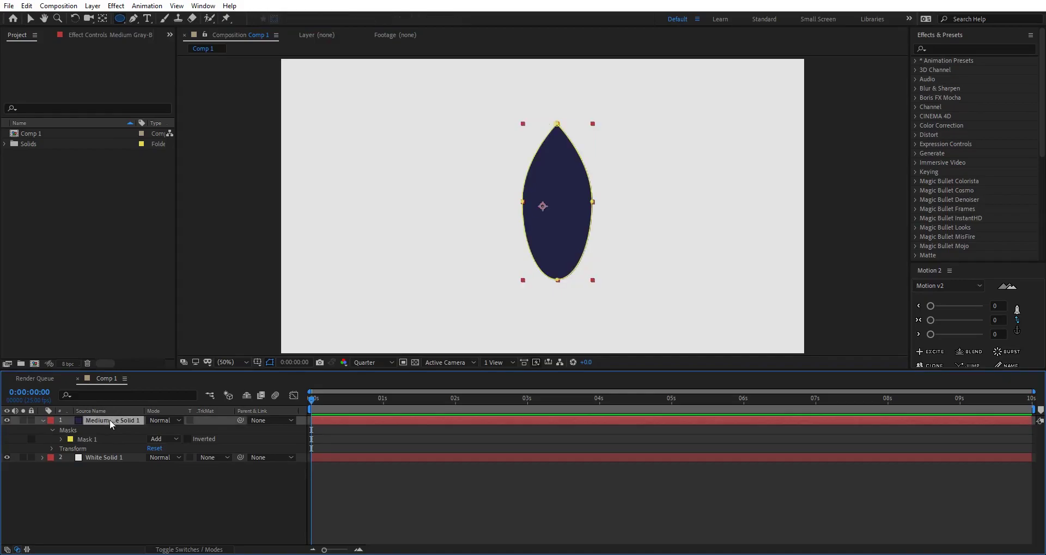
left_click(1017, 320)
left_click(987, 320)
left_click(209, 5)
left_click(218, 78)
left_click(940, 79)
left_click(995, 78)
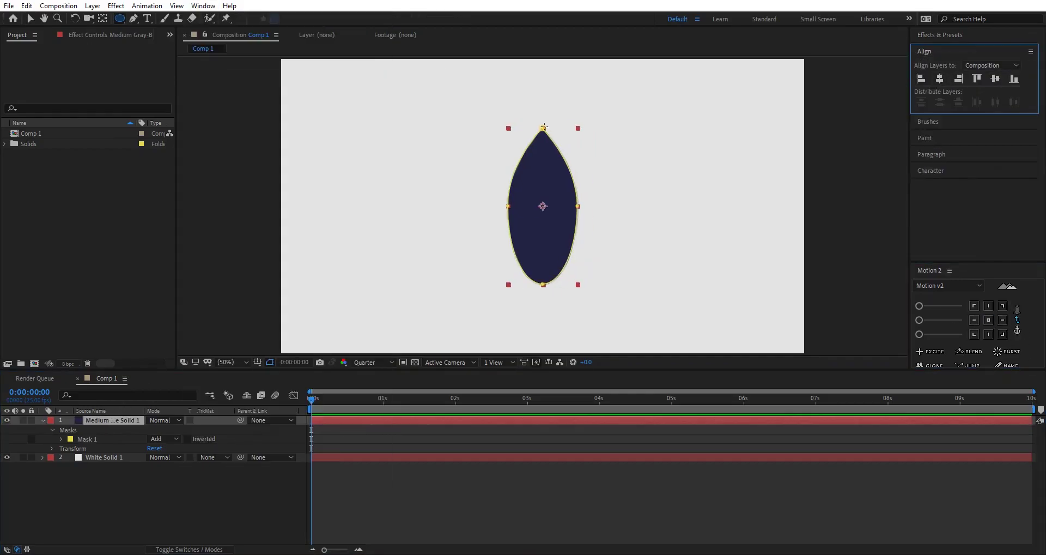
left_click(31, 19)
left_click(168, 501)
Step: Draw a four-sided fin on the lower right side of the rocket body as a new shape layer
left_click(132, 20)
left_click(113, 421)
key("ctrl+shift+a")
left_click(564, 223)
left_click(585, 257)
left_click(585, 285)
left_click(564, 250)
left_click(564, 223)
Step: Set the fin's fill to the rocket body's dark blue by sampling it
left_click(309, 19)
left_click(294, 228)
left_click(542, 229)
left_click(307, 178)
left_click(238, 514)
Step: Reposition the fin's outer corner to refine its outline
left_click(141, 420)
left_click_drag(585, 284, 581, 244)
left_click(439, 498)
Step: Duplicate the fin layer and mirror the copy to the other side with a horizontal scale of -100%
left_click(107, 419)
key("ctrl+d")
key("s")
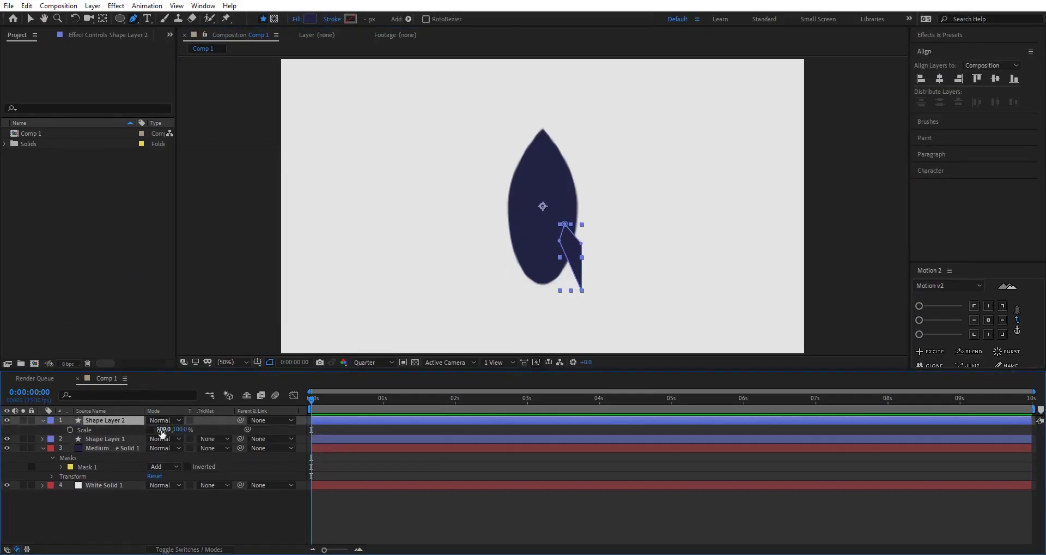
left_click(162, 430)
type("-100")
left_click(113, 430)
left_click(159, 514)
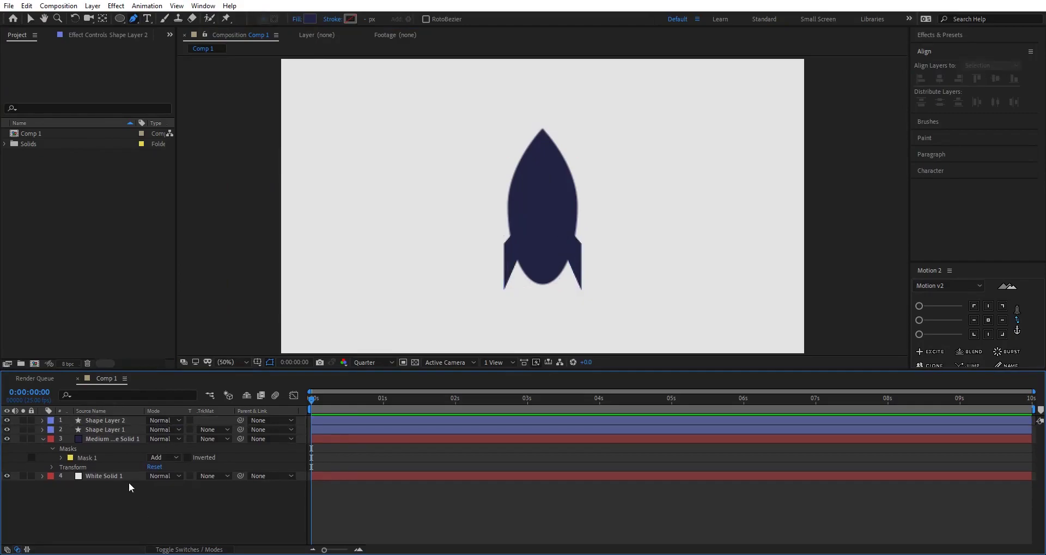
Step: Draw a circular window on the rocket body as a shape layer, position it and duplicate it
left_click(120, 19)
left_click(542, 207)
left_click(209, 521)
mouse_move(521, 158)
left_mouse_down()
mouse_move(552, 187)
mouse_move(555, 231)
mouse_move(549, 183)
left_mouse_up()
key("v")
key("ctrl+d")
Step: Pre-compose the two window circles and use them as an alpha inverted track matte for the rocket body
left_click(116, 429, "shift")
key("ctrl+shift+c")
key("Return")
left_click_drag(120, 421, 145, 429)
left_click(214, 448)
left_click(235, 485)
Step: Scale both window circles to 69% inside their pre-comp and move the lower one closer to the upper one
double_click(103, 438)
key("ctrl+a")
key("s")
key("Tab")
left_click(102, 475)
double_click(121, 445)
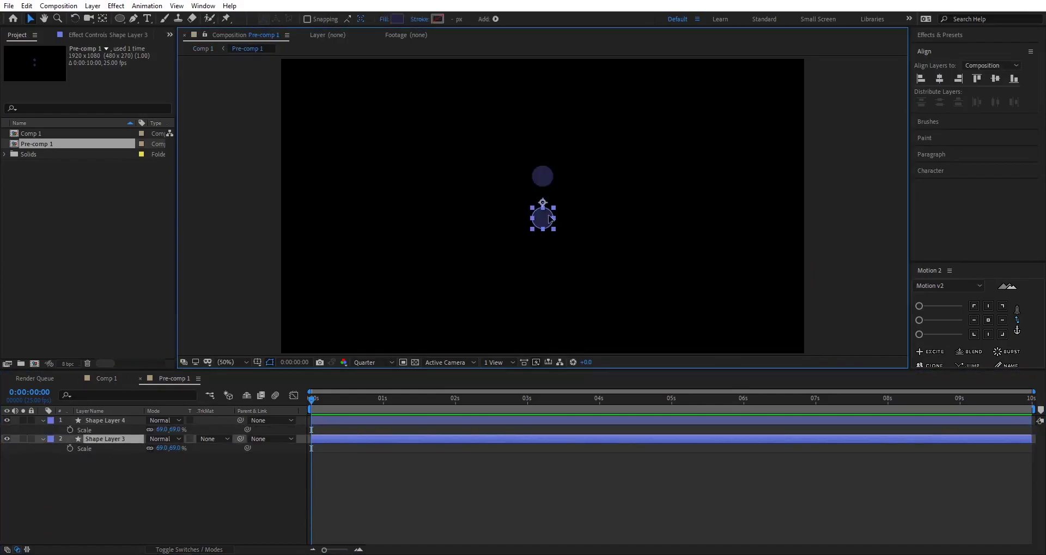
key("Tab")
left_click(175, 463)
double_click(123, 448)
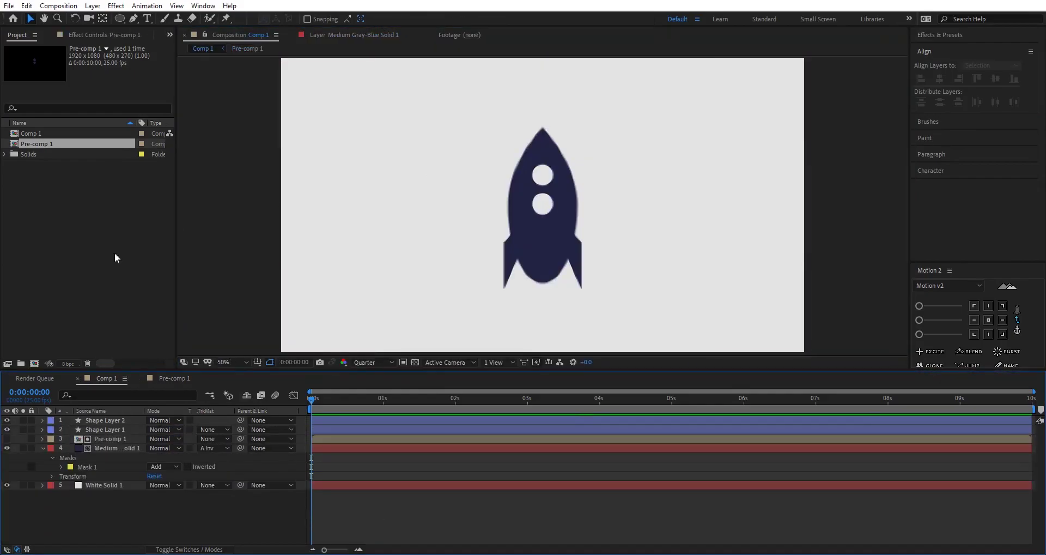
Step: Draw a square shape for the nozzle, center it, and move it down to the rocket's base
left_click_drag(120, 19, 142, 25)
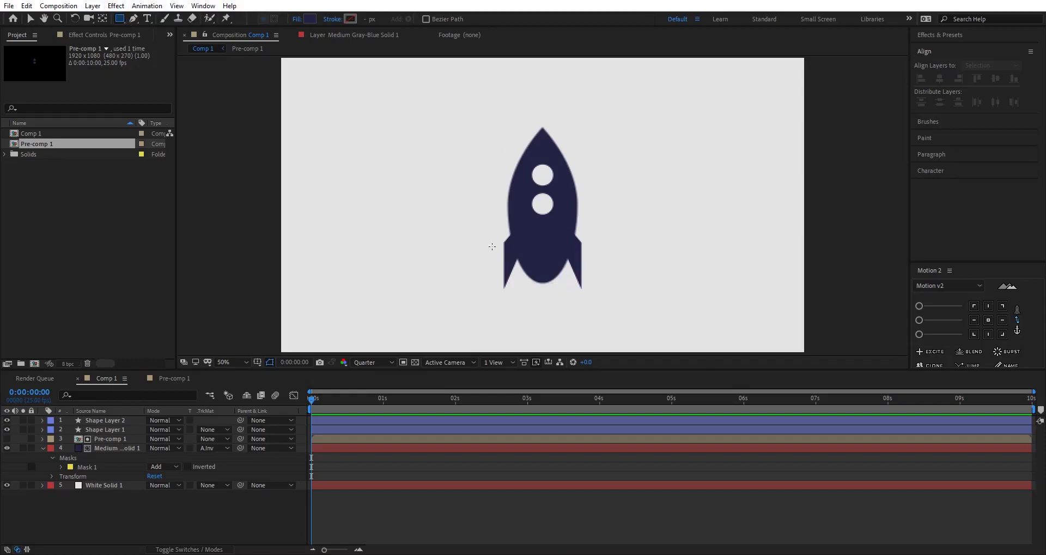
left_click_drag(524, 273, 562, 311)
key("v")
left_click(988, 320)
left_click(994, 79)
left_click_drag(559, 212, 558, 279)
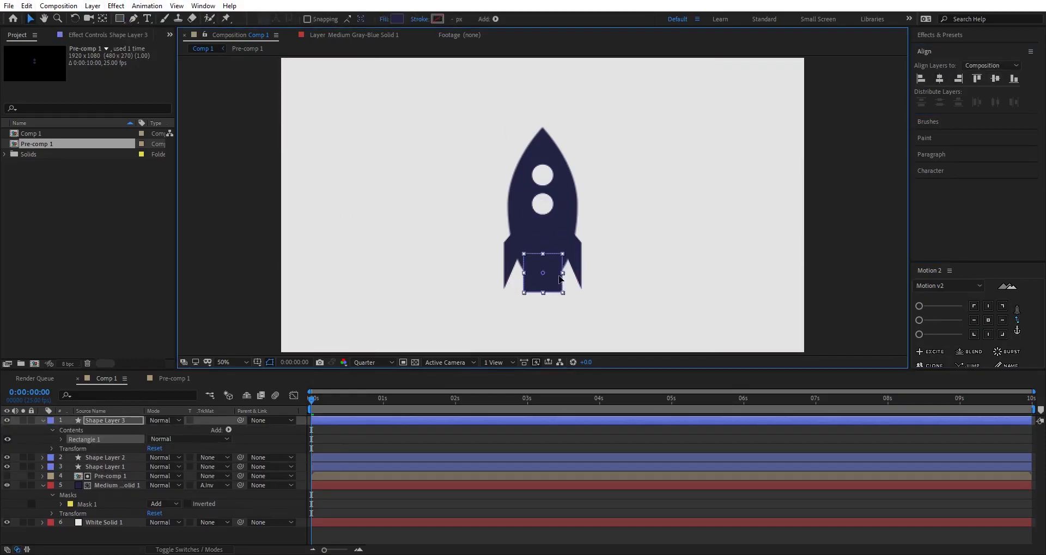
Step: Delete the square shape layer at the rocket's base
left_click(338, 492)
left_click(550, 272)
scroll(550, 273, "up", 1)
left_click_drag(565, 225, 557, 100)
key("g")
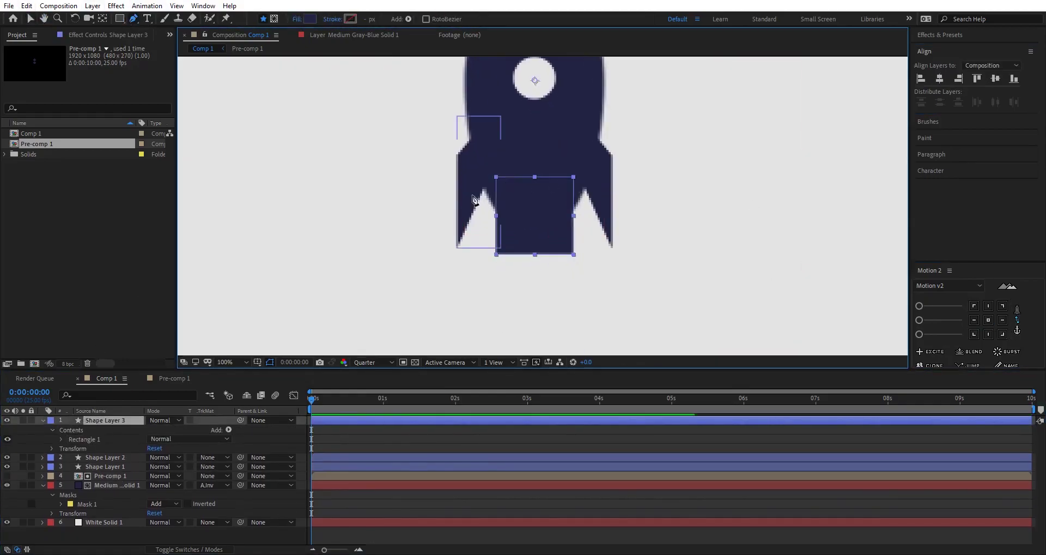
key("v")
left_click(121, 421)
key("u")
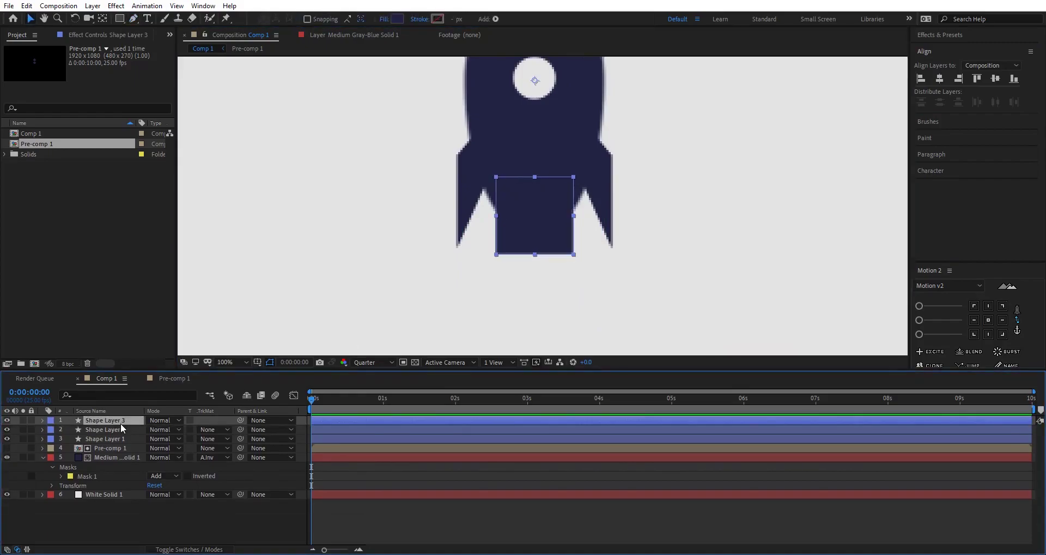
key("Delete")
Step: Add a dark blue solid, mask it with a rectangle for the nozzle, and center it in the composition
key("ctrl+y")
key("Return")
key("q")
left_click_drag(489, 198, 579, 271)
key("v")
left_click(988, 319)
left_click(995, 78)
Step: Taper the nozzle by pulling its upper corners inward and position it at the bottom of the rocket body
left_click(7, 420)
left_click_drag(579, 198, 554, 198)
left_click_drag(490, 199, 512, 198)
double_click(512, 197)
left_click_drag(523, 228, 549, 189)
left_click(369, 535)
scroll(430, 205, "down", 1)
scroll(430, 205, "up", 1)
double_click(523, 229)
left_click(231, 34)
key("F2")
scroll(530, 212, "down", 2)
left_click_drag(334, 198, 335, 210)
key("shift+slash")
Step: Pre-compose all the rocket layers, leaving out the background solid, as "Rocket"
left_click(42, 420)
left_click(43, 457)
left_click(109, 420)
left_click(111, 457, "shift")
key("ctrl+shift+c")
type("Rocket")
left_click(550, 347)
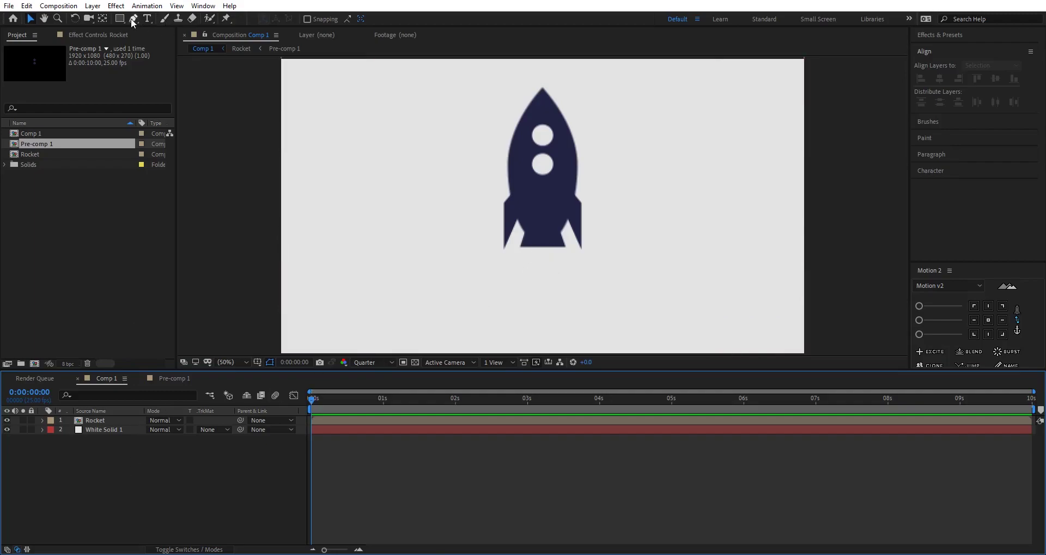
Step: Add a 1920×1080 dark blue solid named "Heat"
left_click(92, 7)
mouse_move(141, 19)
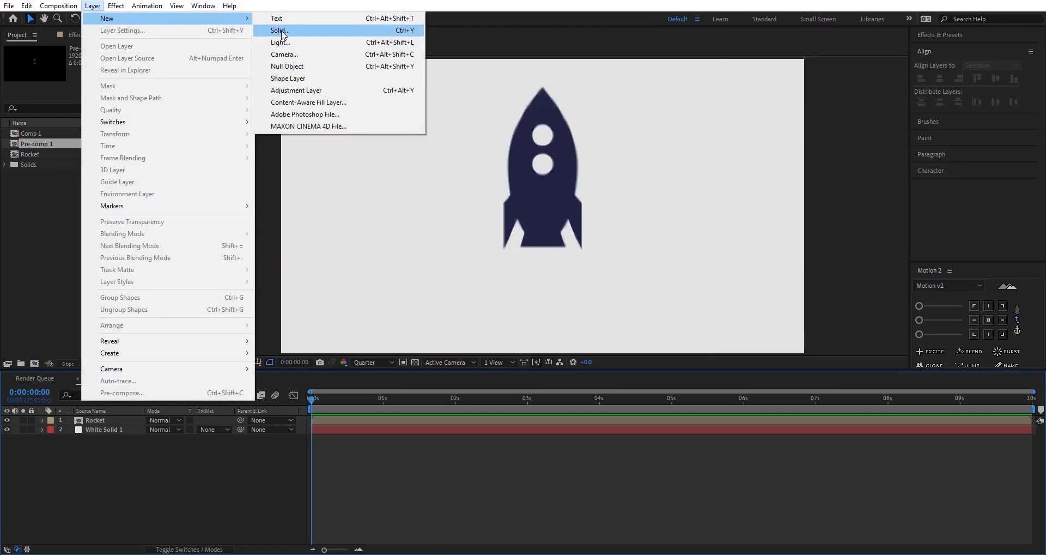
left_click(281, 30)
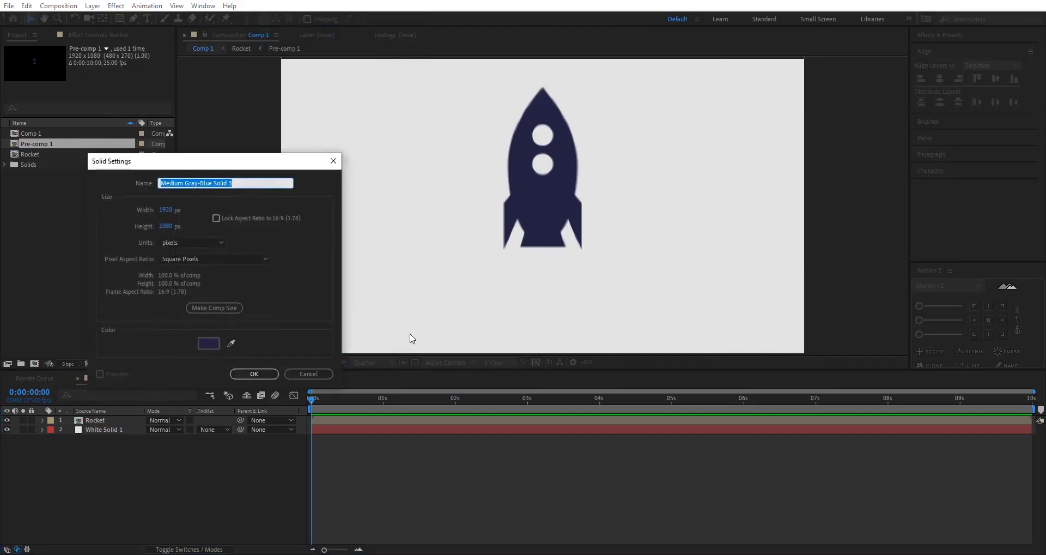
left_click(255, 374)
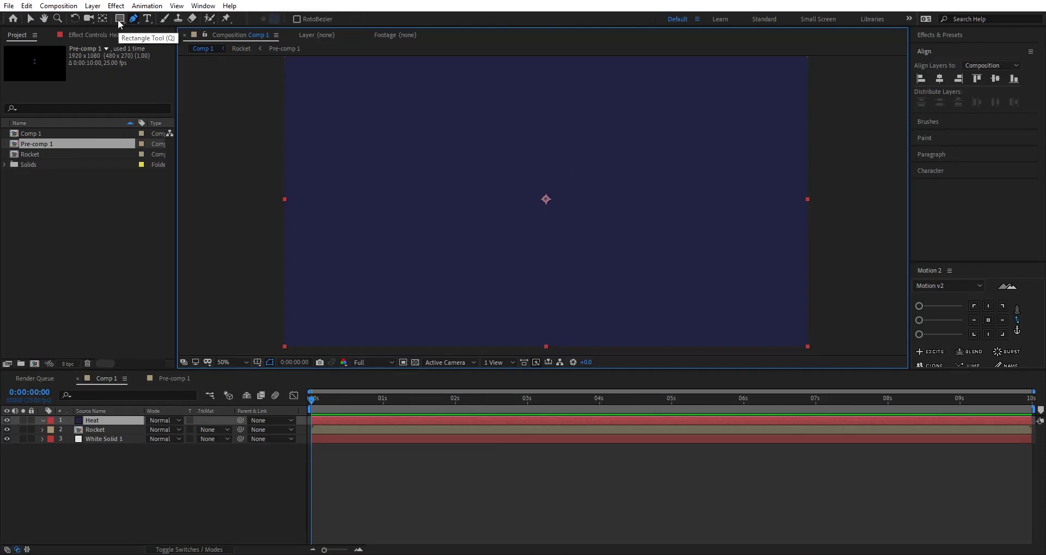
Step: Mask the Heat solid with a circle just below the rocket's nozzle
left_click(119, 18)
left_click_drag(119, 19, 166, 48)
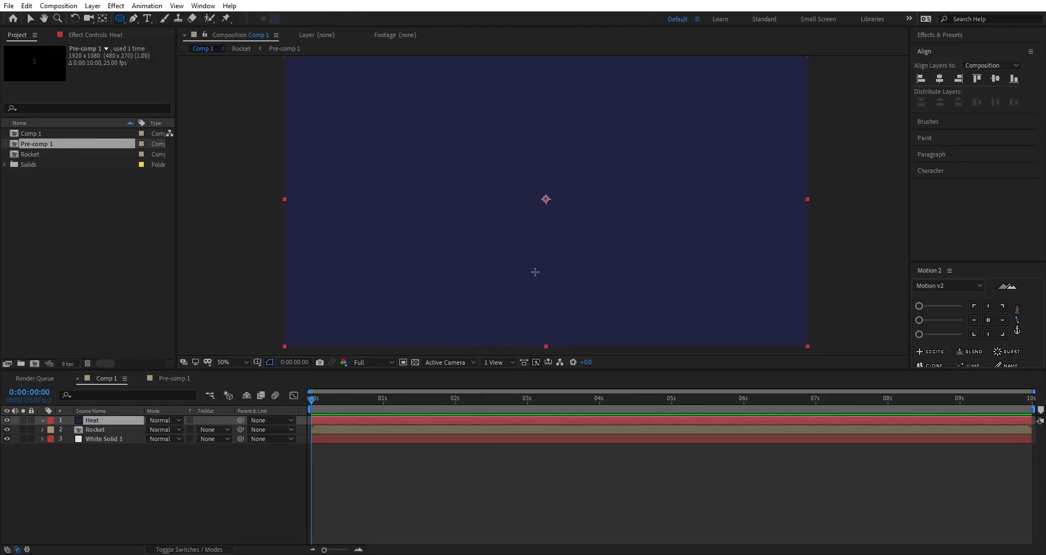
left_click_drag(546, 261, 577, 292)
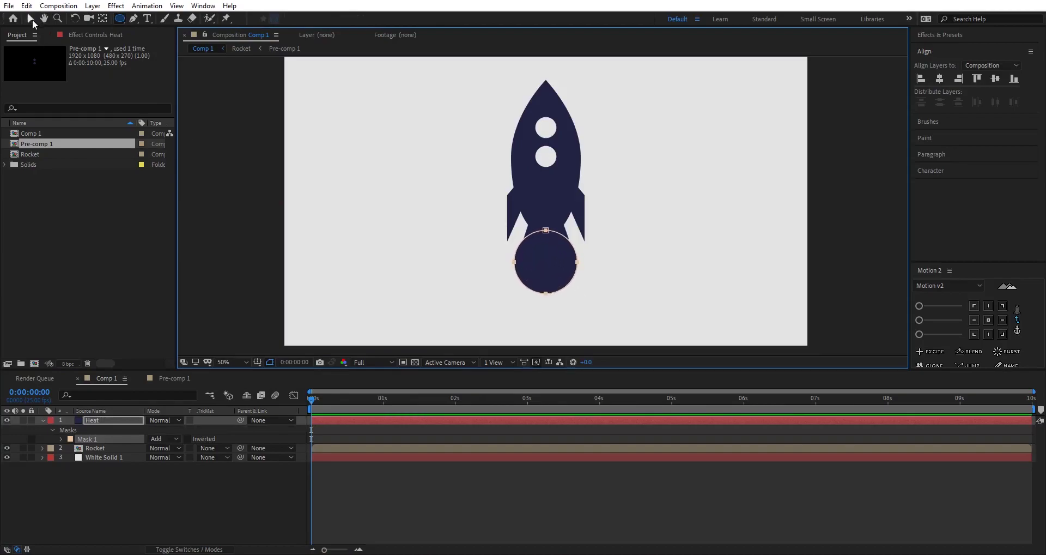
left_click(30, 18)
left_click(100, 475)
Step: Convert the lowest point of the Heat layer's circular mask into a sharp corner
left_click(106, 420)
scroll(545, 352, "up", 2)
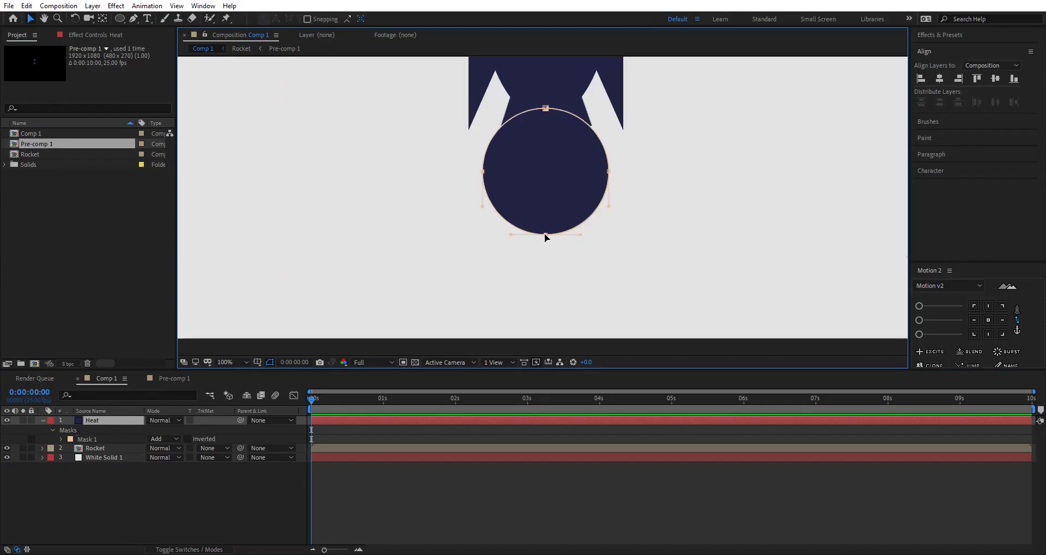
left_click(546, 234)
left_click_drag(579, 234, 545, 233)
double_click(546, 233)
Step: Pull the Heat mask's two side points inward and raise them to form an inverted teardrop flame
left_click_drag(610, 171, 585, 174)
left_click(483, 477)
left_click(519, 184)
left_click(507, 175, "shift")
left_click_drag(506, 175, 506, 156)
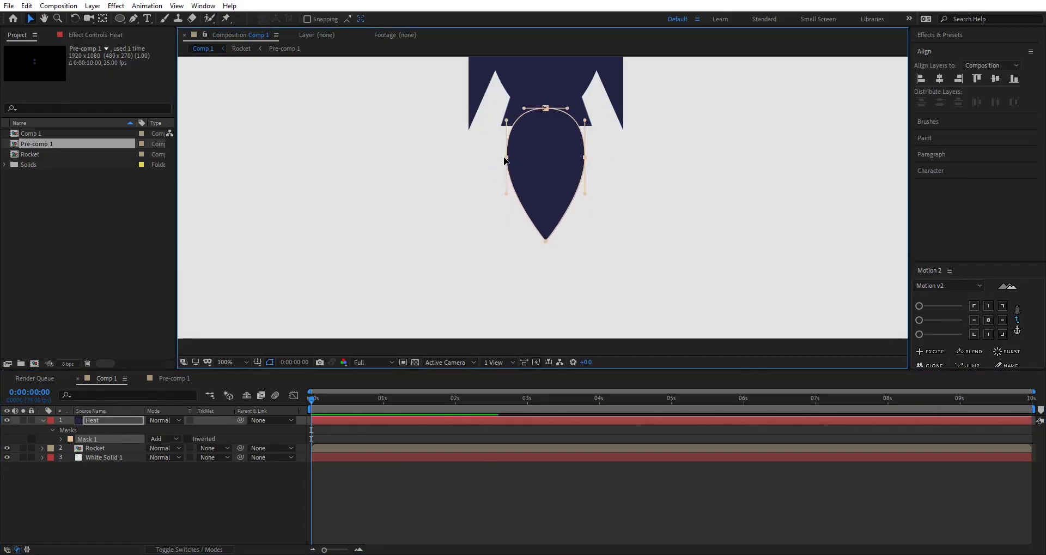
left_click(483, 472)
Step: Move the Heat flame down so it sits just below the nozzle
left_click_drag(539, 190, 539, 216)
scroll(432, 330, "down", 1)
left_click(463, 474)
scroll(561, 207, "down", 2)
scroll(561, 204, "up", 3)
Step: Move the Heat layer's anchor point to the top edge of the flame
left_click(559, 201)
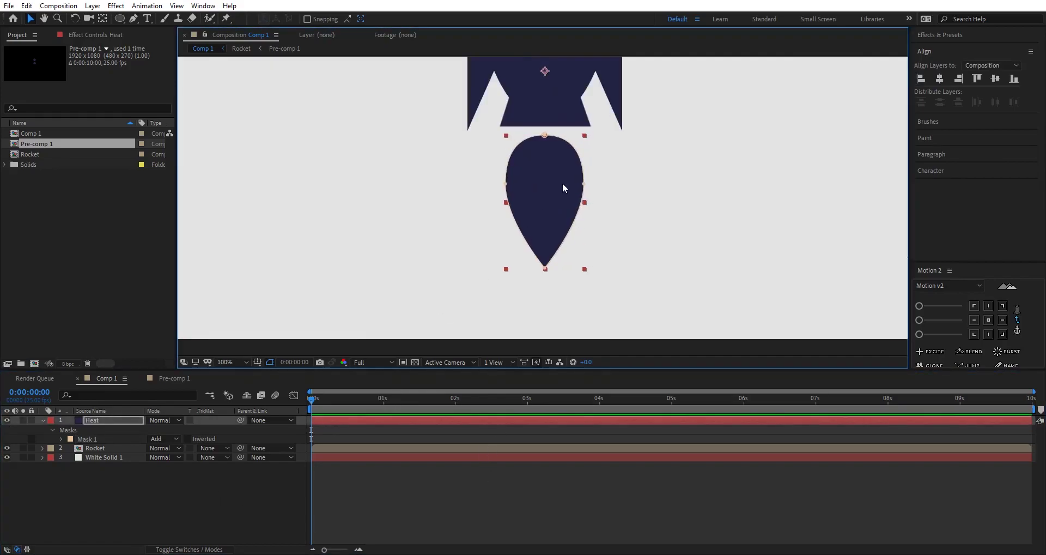
left_click(102, 19)
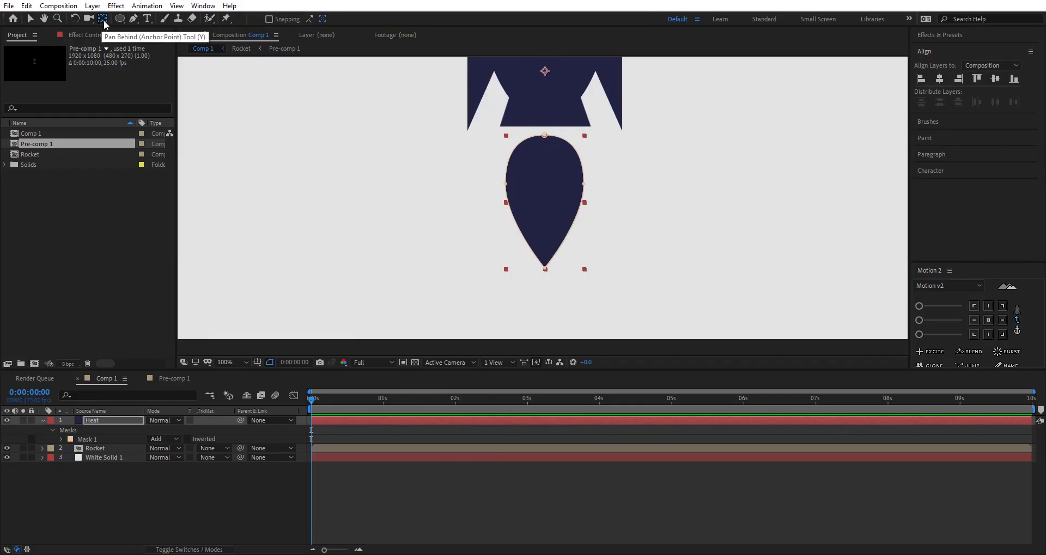
left_click_drag(544, 71, 545, 136)
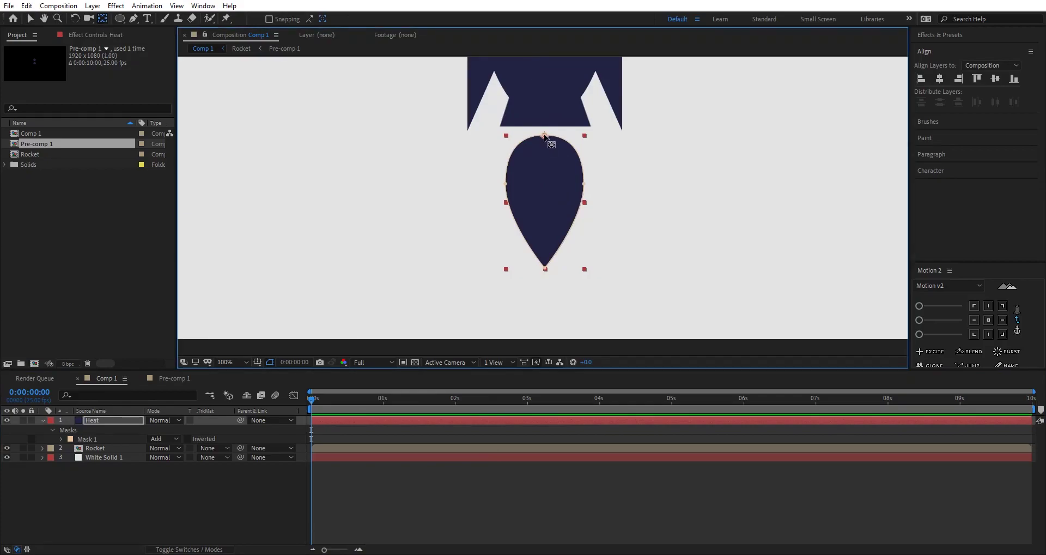
key("v")
Step: Scale the Heat layer down to 67%
key("s")
left_click_drag(172, 429, 166, 434)
left_click(190, 467)
scroll(510, 217, "down", 1)
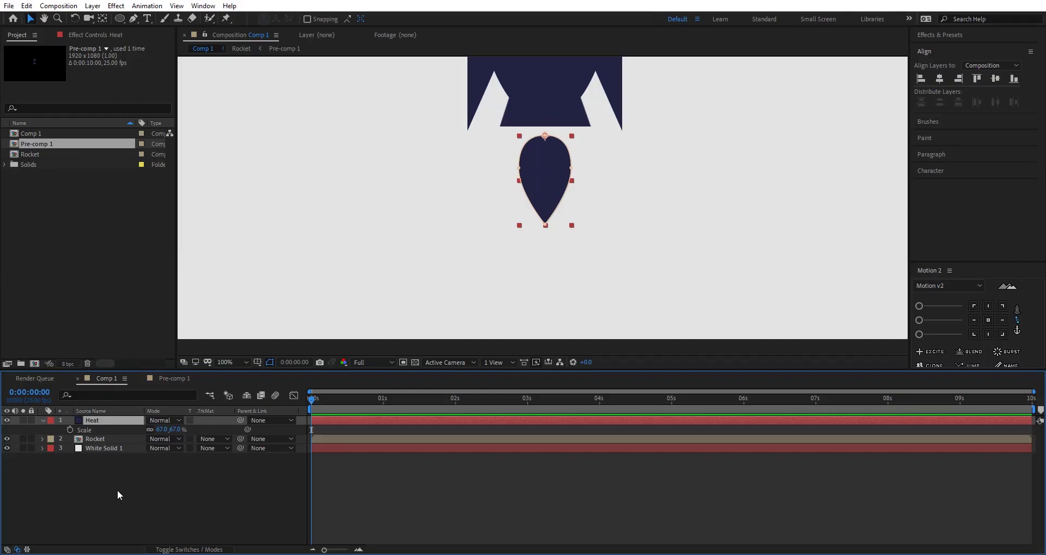
Step: Add the Scale expression "b = wiggle(7,25); [value[0],b[1]]" to the Heat layer so only its height wiggles, and preview it
left_click(70, 430, "alt")
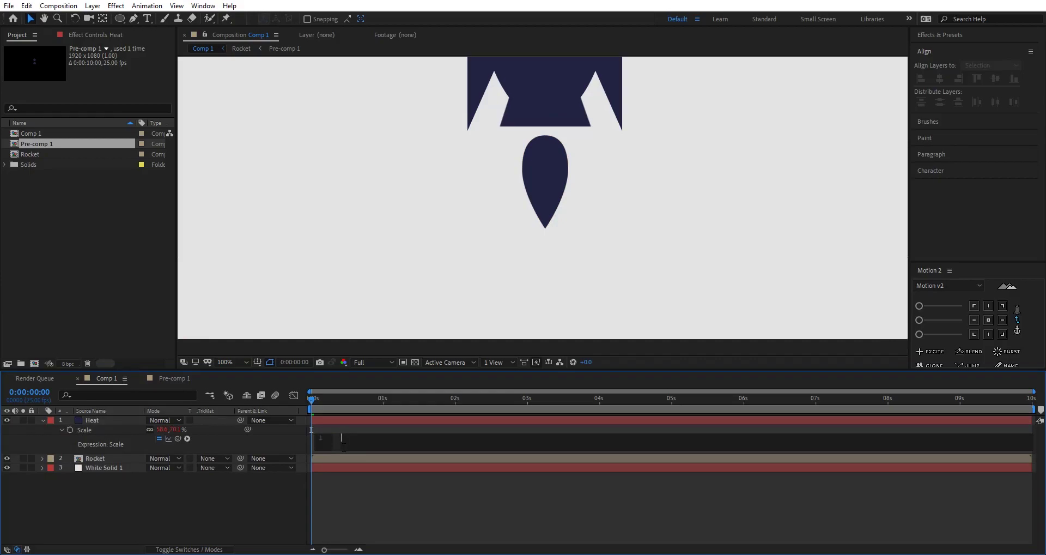
type("b")
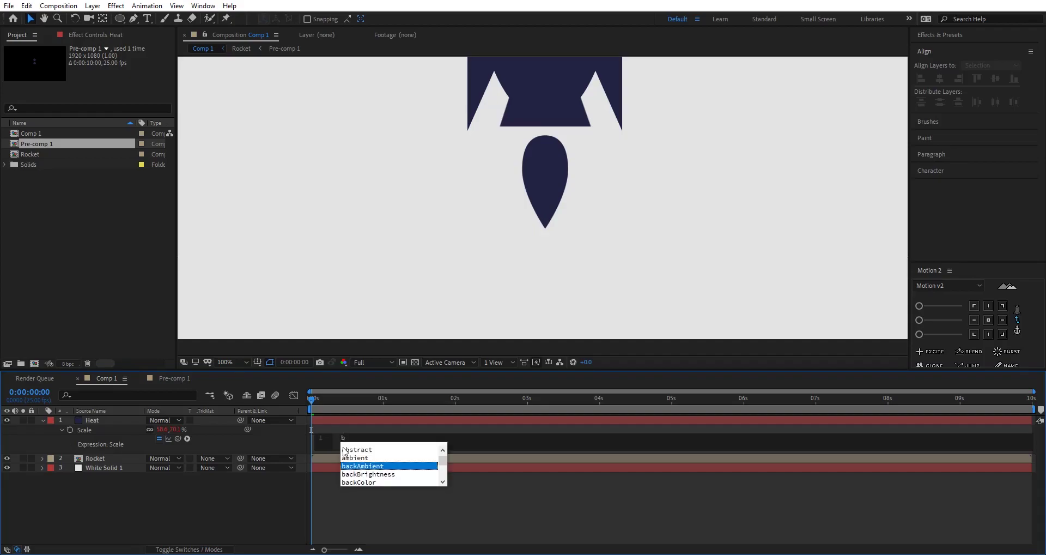
type(" = wi")
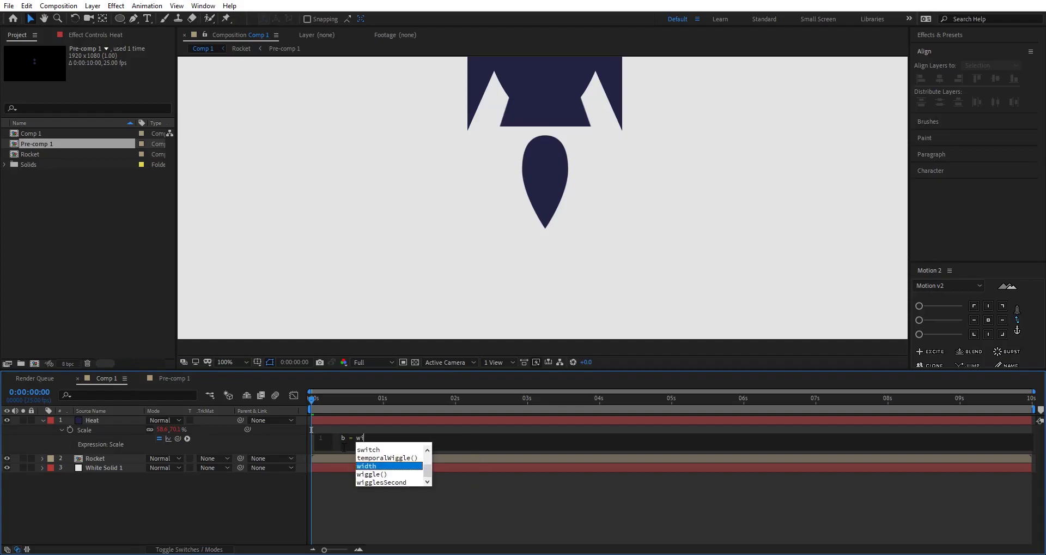
type("ggle")
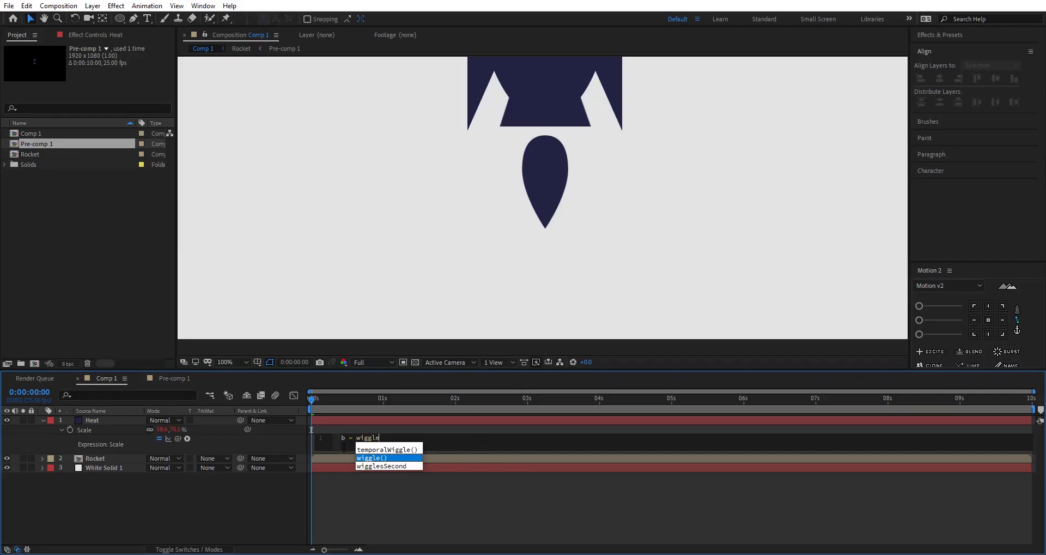
key("Return")
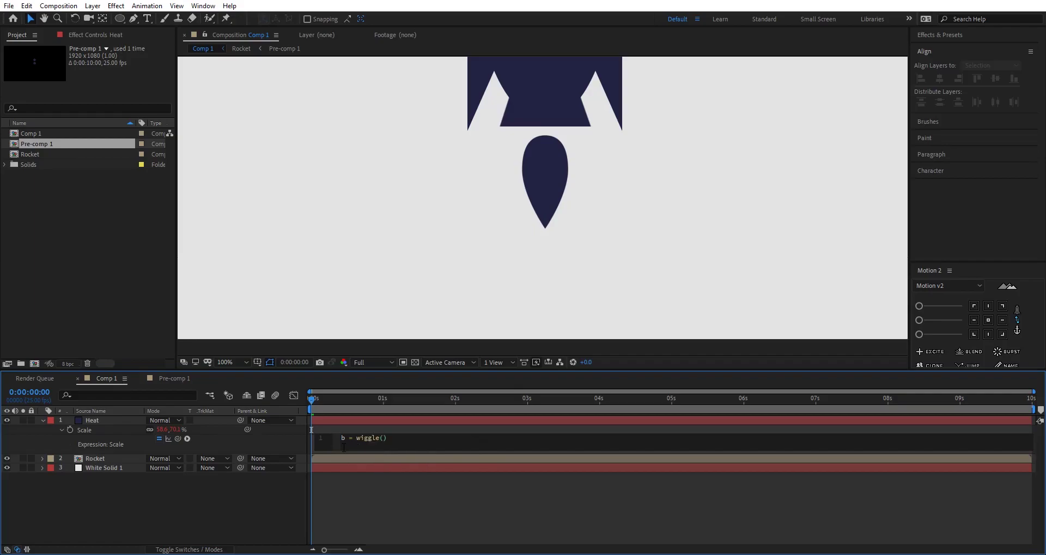
type("7,25")
left_click_drag(359, 438, 403, 440)
left_click(403, 438)
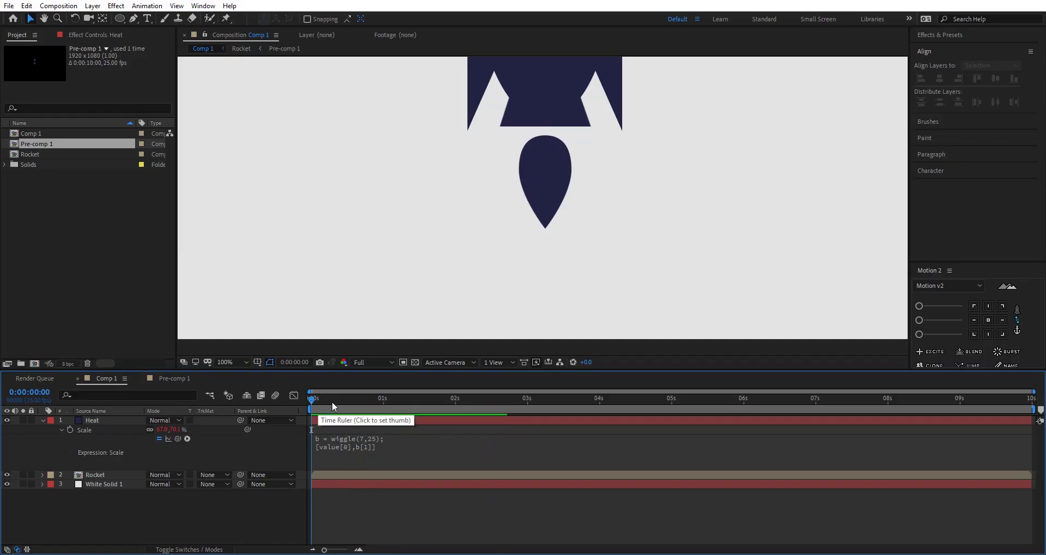
left_click_drag(333, 403, 482, 403)
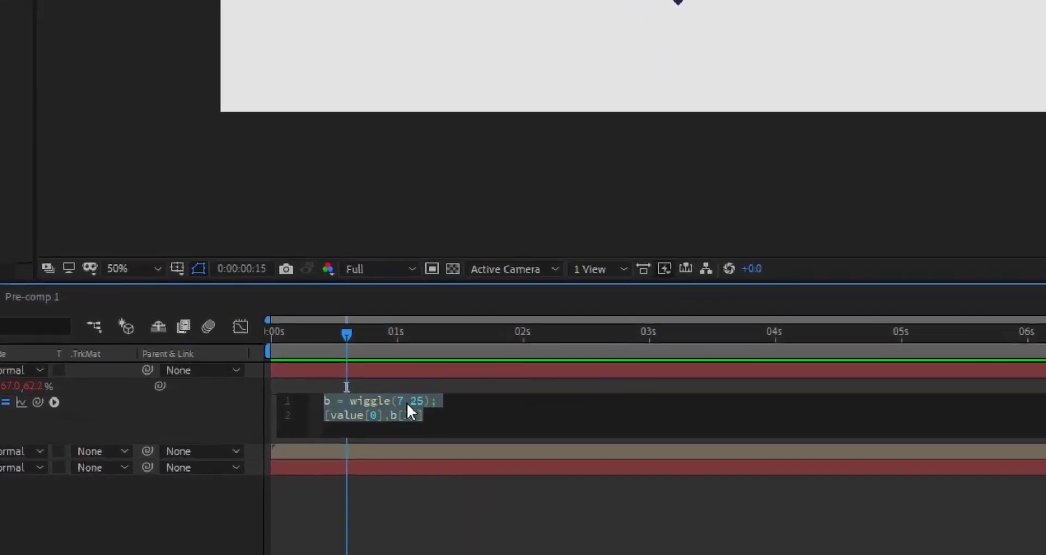
Step: Change the Heat scale expression's wiggle frequency to 10 and its amplitude to 20
left_click(389, 440)
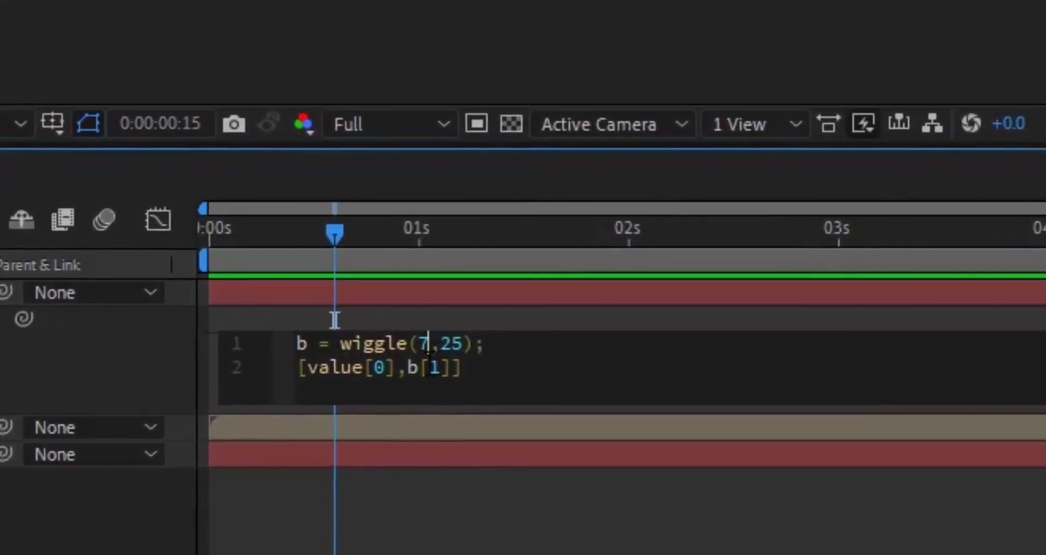
key("BackSpace")
type("10")
key("Right")
key("Right")
key("Right")
key("BackSpace")
key("BackSpace")
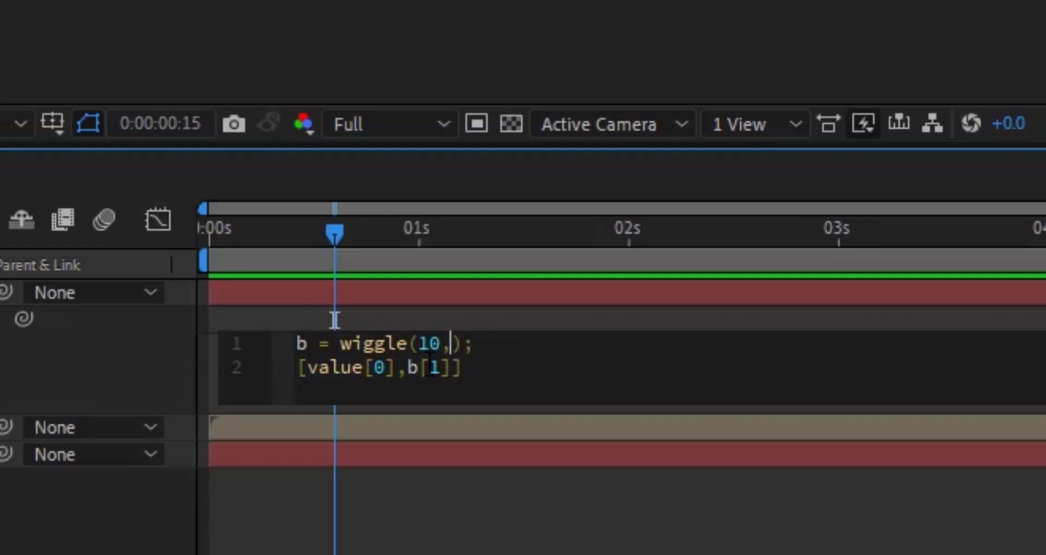
type("20")
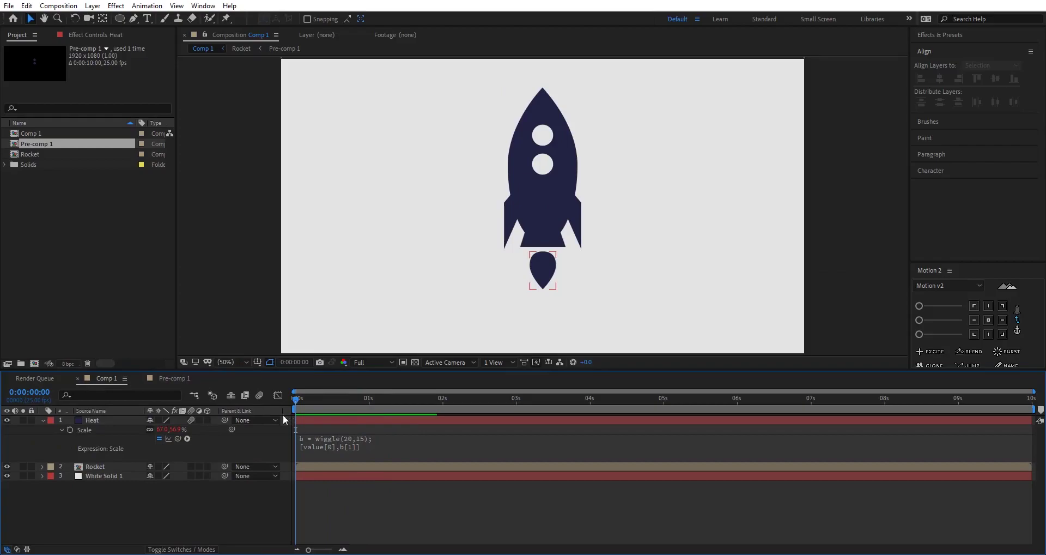
Step: Parent the Heat layer to the Rocket layer
left_click(201, 420)
left_click_drag(225, 420, 92, 467)
Step: Rotate the rocket clockwise so its nose points to the upper right, and shift it left of the canvas centre
left_click(586, 161)
key("w")
left_click_drag(587, 161, 652, 201)
key("v")
key("w")
left_click_drag(846, 208, 588, 255)
key("v")
Step: Add a wiggle(1,10) expression to the Rocket layer's Position and preview the motion
left_click(96, 468)
key("p")
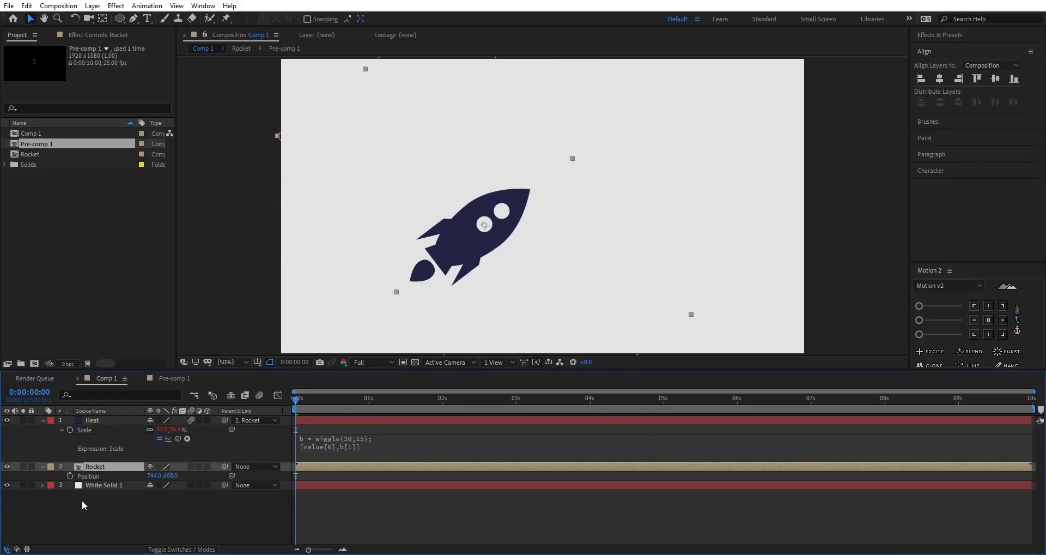
left_click(69, 475, "alt")
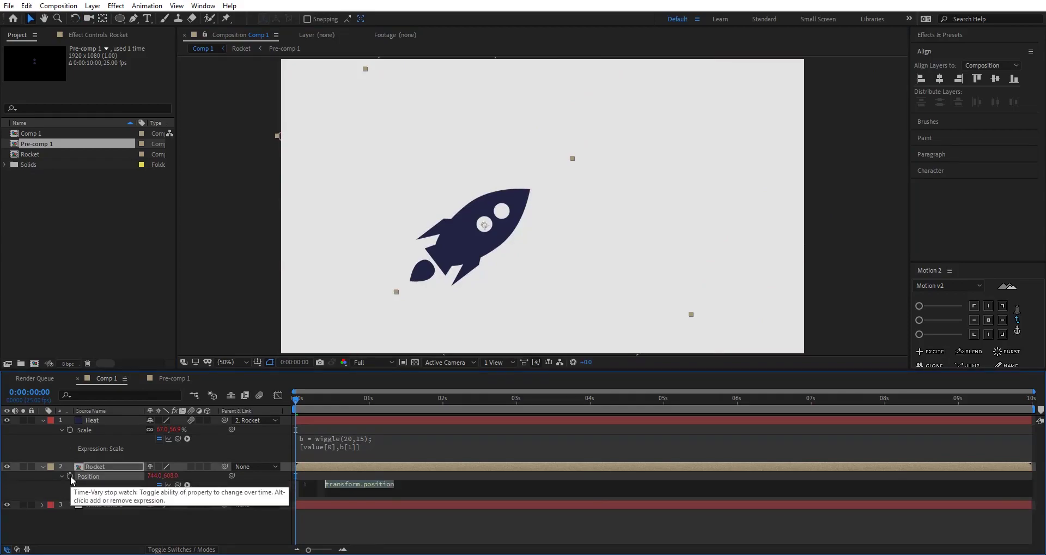
type("wiggle")
key("Return")
type("1,10")
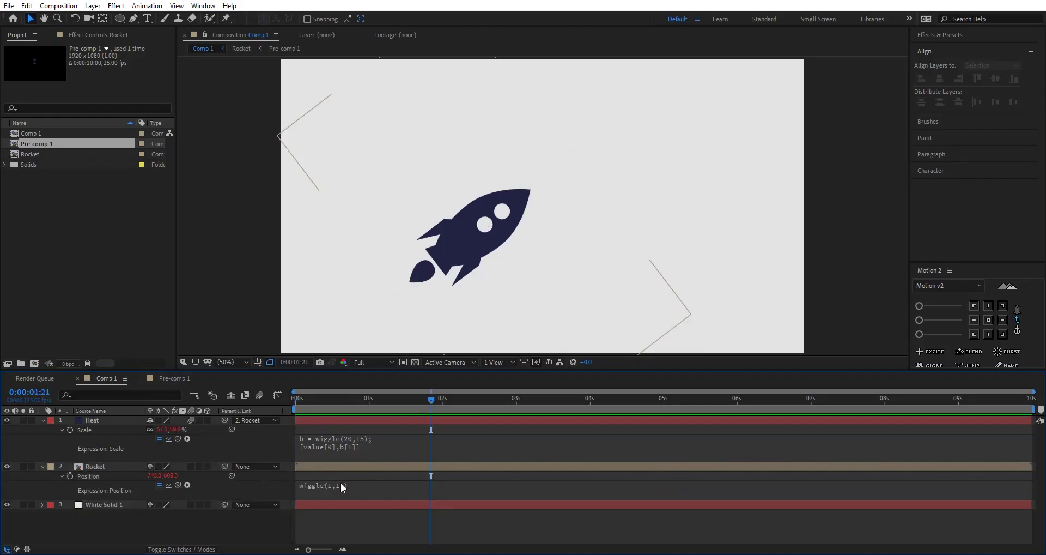
left_click(340, 482)
left_click(362, 483)
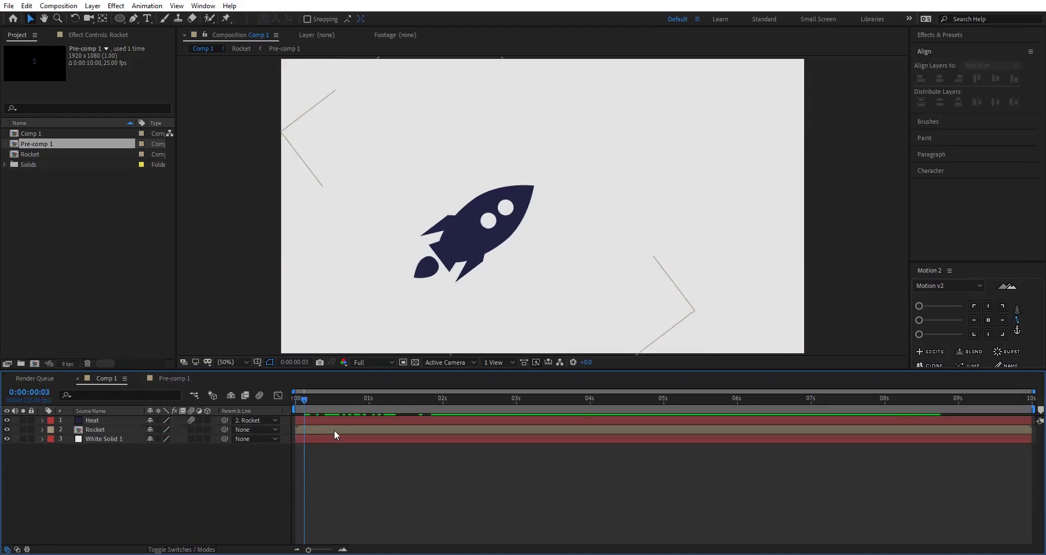
left_click_drag(369, 400, 537, 403)
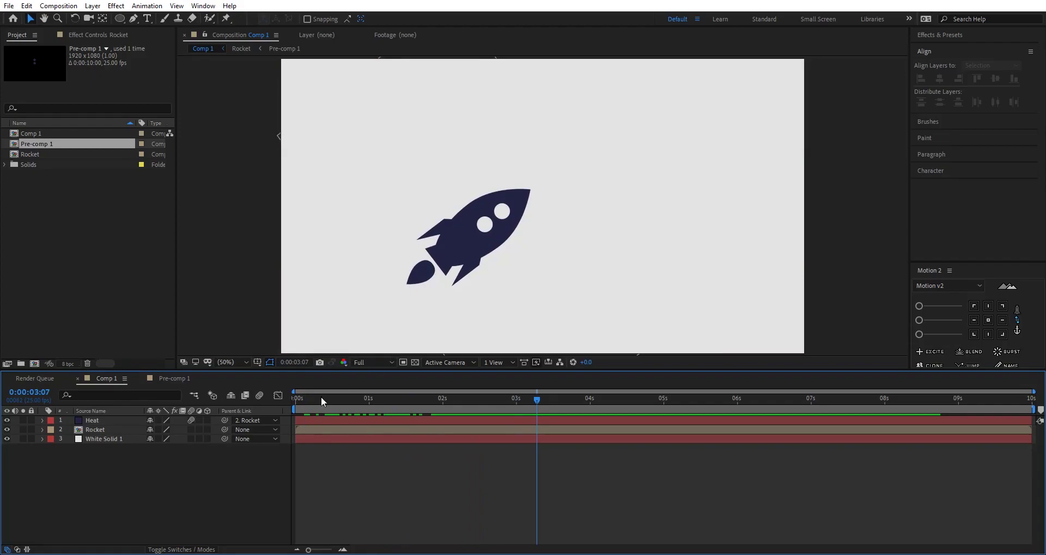
Step: Draw a long thin ellipse above the rocket as a new shape layer and fill it with black
key("Home")
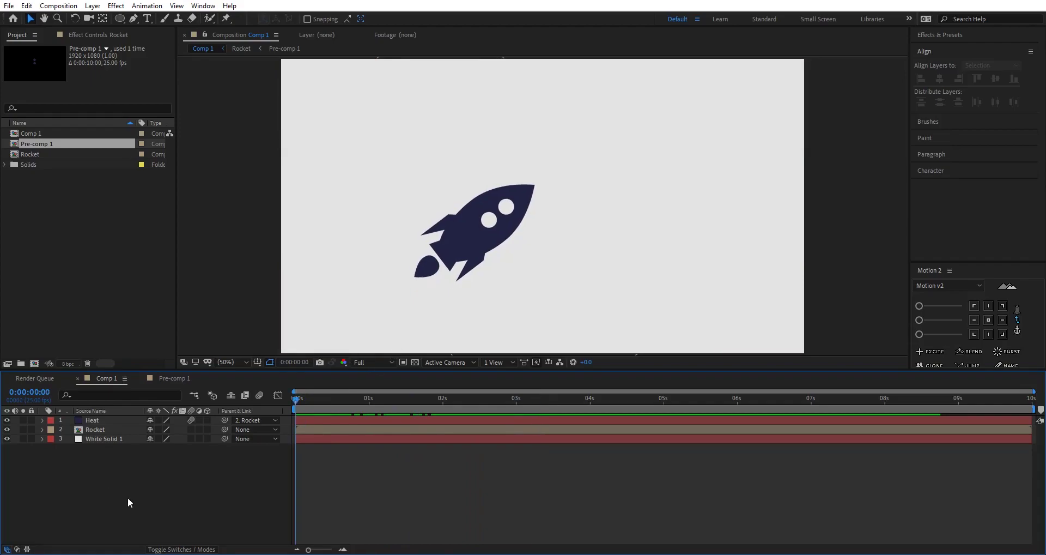
left_click(119, 18)
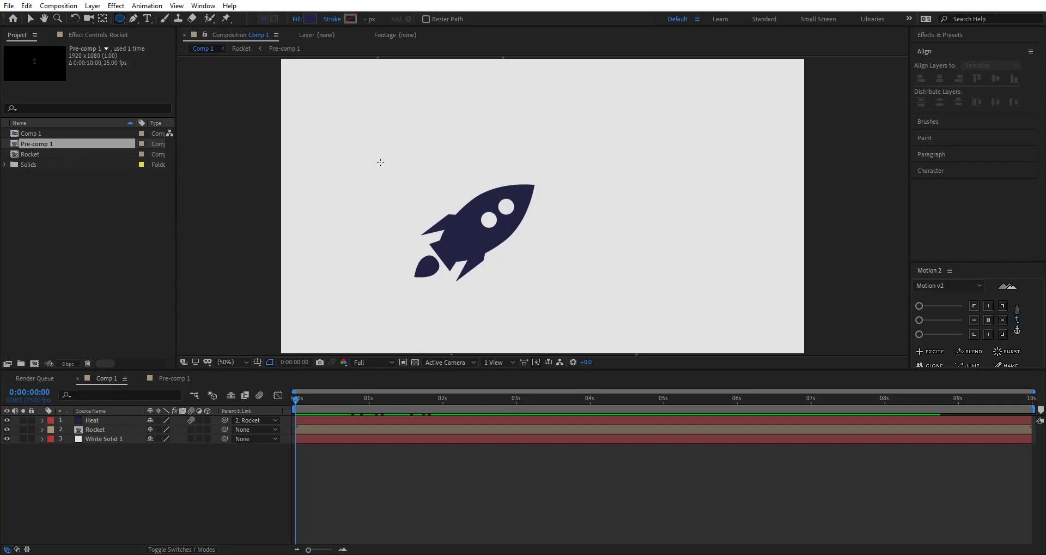
mouse_move(380, 163)
left_mouse_down()
mouse_move(452, 131)
mouse_move(456, 150)
left_mouse_up()
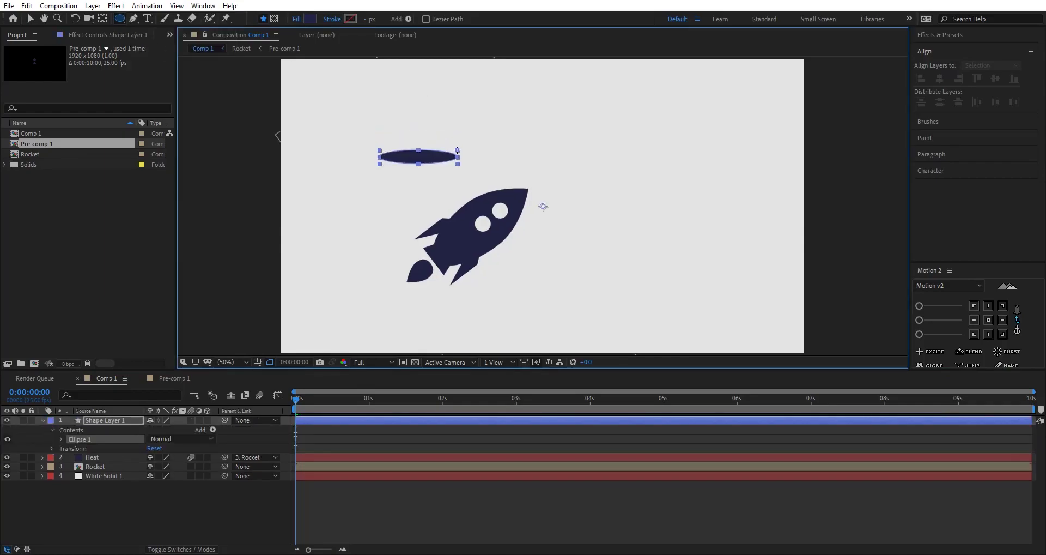
left_click(397, 18)
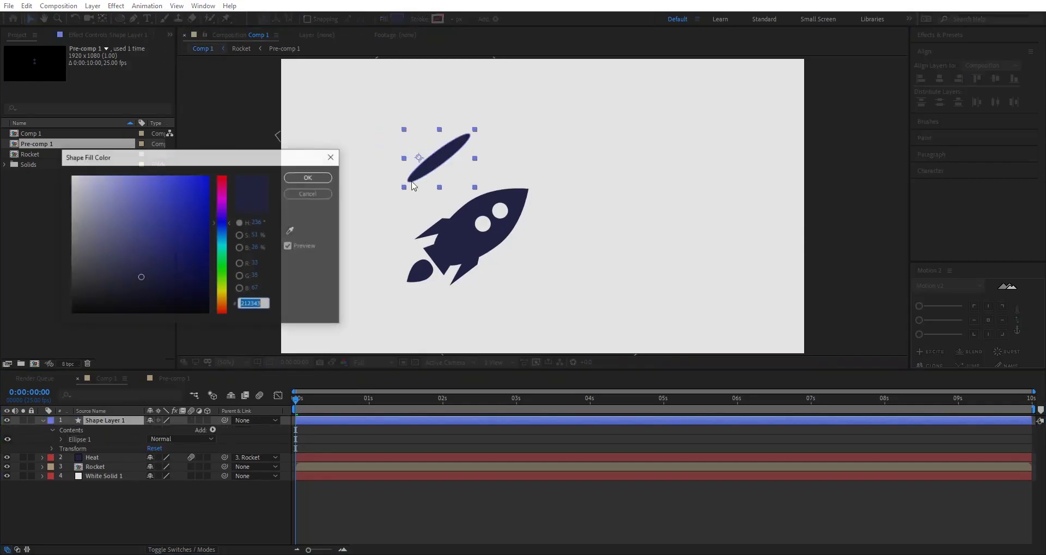
left_click_drag(161, 231, 209, 309)
left_click(308, 177)
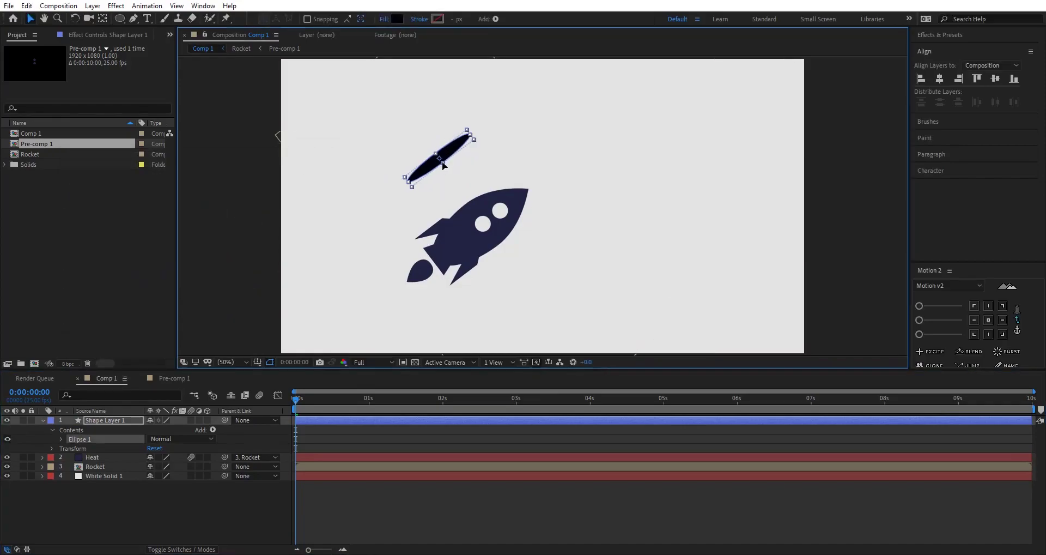
Step: Move the ellipse streak outside the canvas's upper-right corner and set its first Position keyframe at 0:00:00:00
left_click_drag(442, 163, 694, 90)
key("comma")
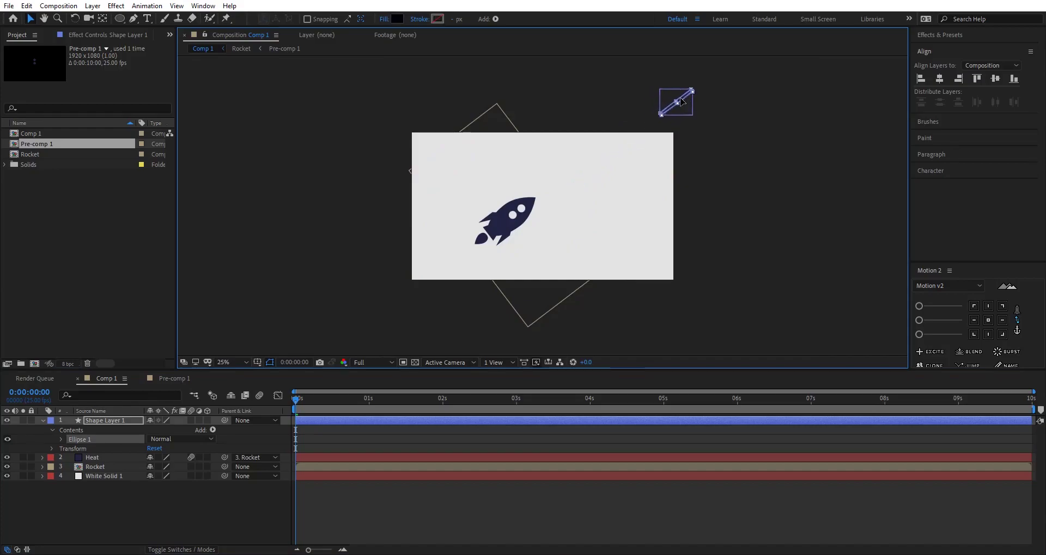
left_click(118, 419)
key("p")
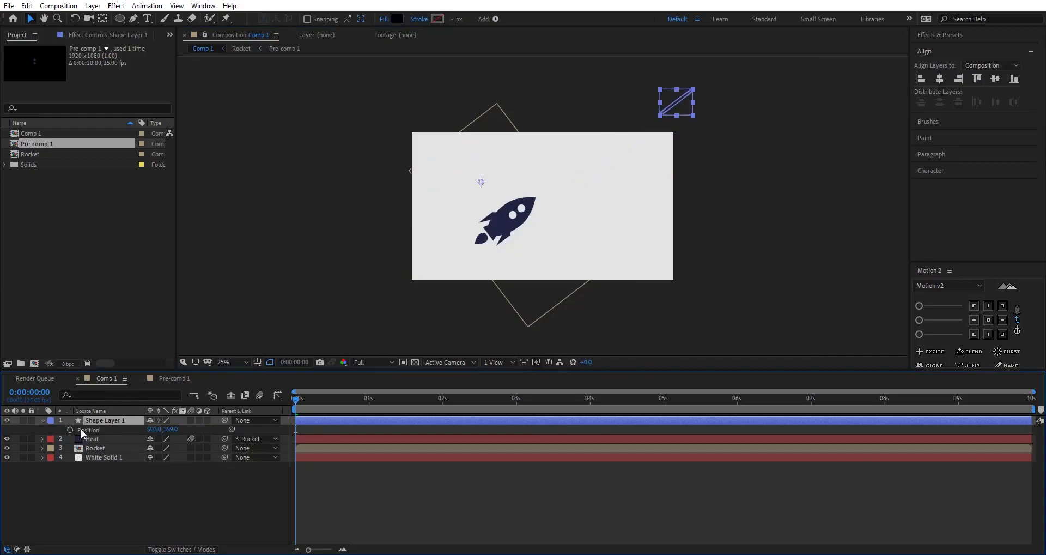
left_click(70, 429)
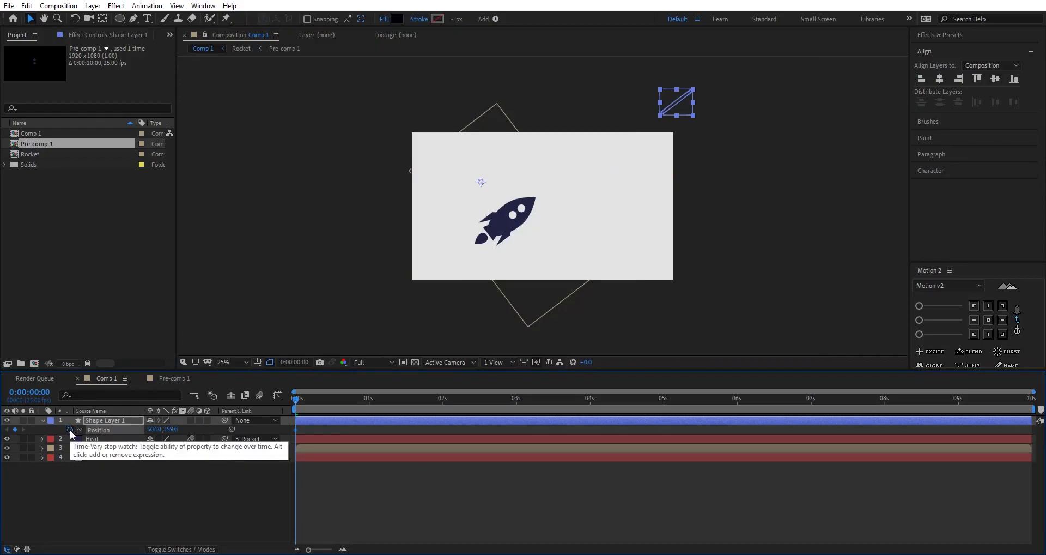
Step: Keyframe the streak a few frames in, outside the canvas's lower-left corner, and preview its pass
key("space")
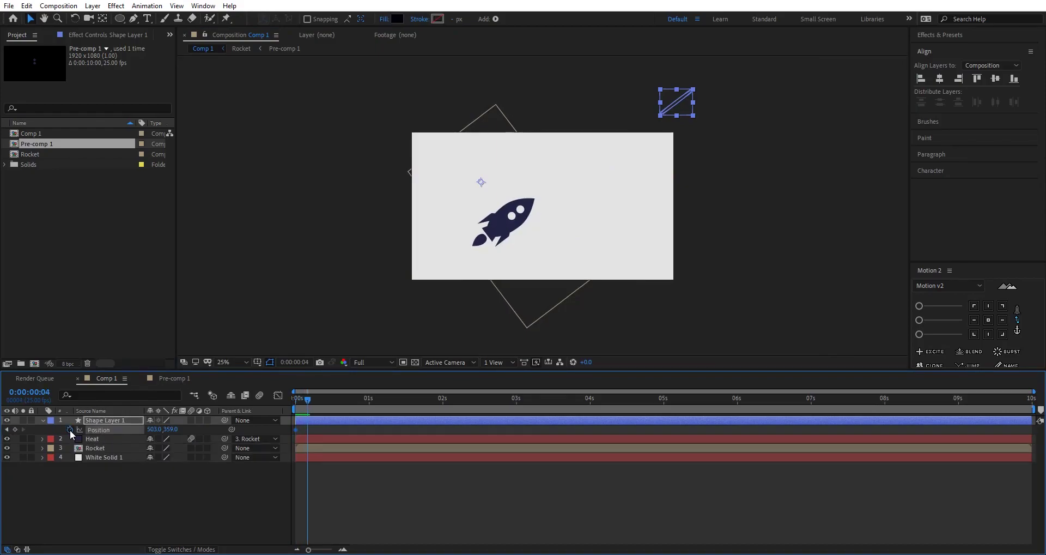
left_click(678, 103)
left_click_drag(678, 104, 387, 292)
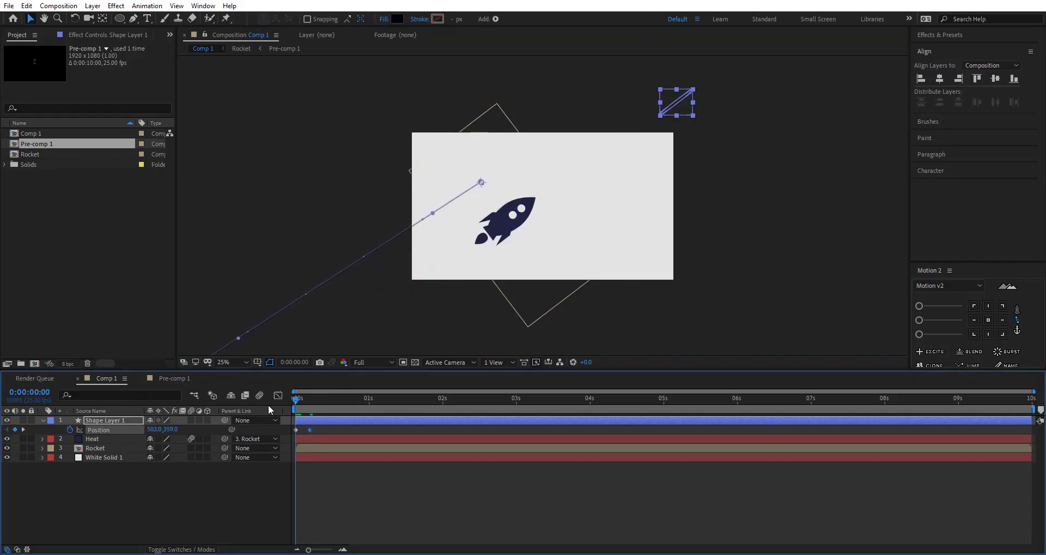
key("space")
left_click_drag(300, 400, 307, 401)
left_click(194, 482)
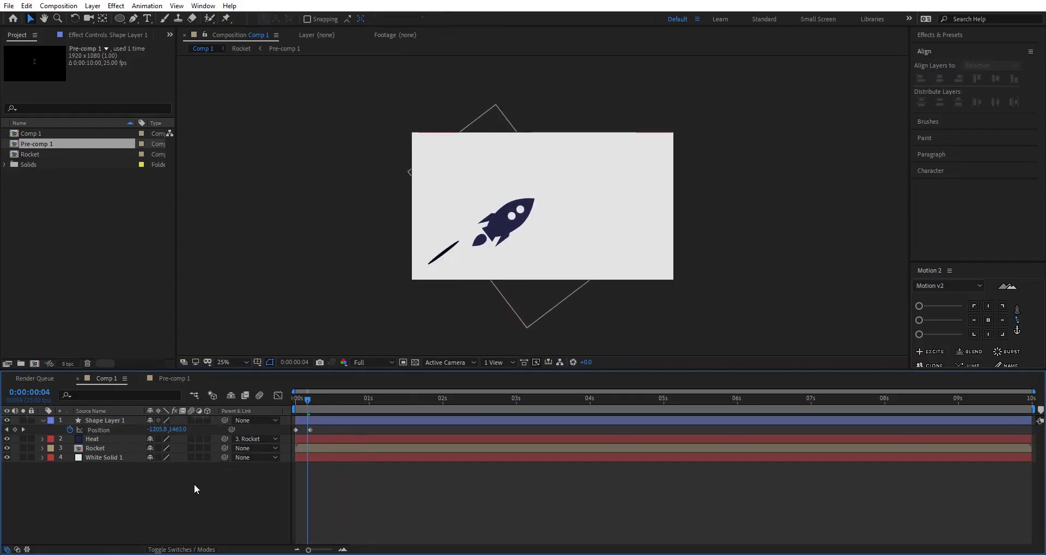
Step: Enable motion blur for the streak layer and for the whole composition
left_click(191, 418)
left_click(259, 394)
left_click_drag(311, 400, 300, 404)
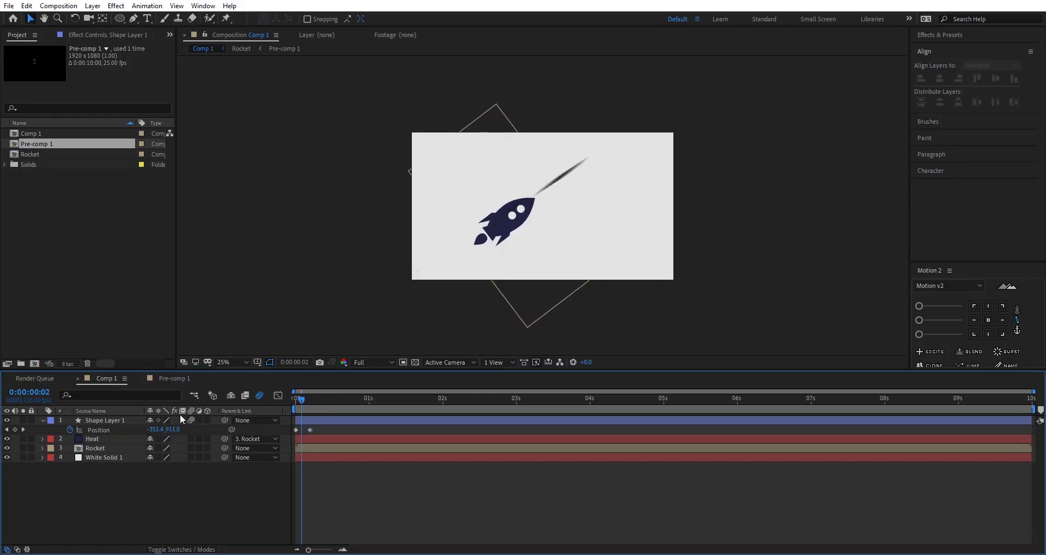
Step: Lower the streak layer's opacity to 30% and preview it
left_click(120, 418)
key("t")
left_click_drag(151, 431, 139, 431)
left_click(149, 507)
left_click_drag(151, 430, 149, 430)
key("F2")
left_click_drag(305, 402, 330, 419)
Step: Duplicate the streak layer and offset the copy to start at 0:00:00:07
left_click(126, 420)
key("ctrl+d")
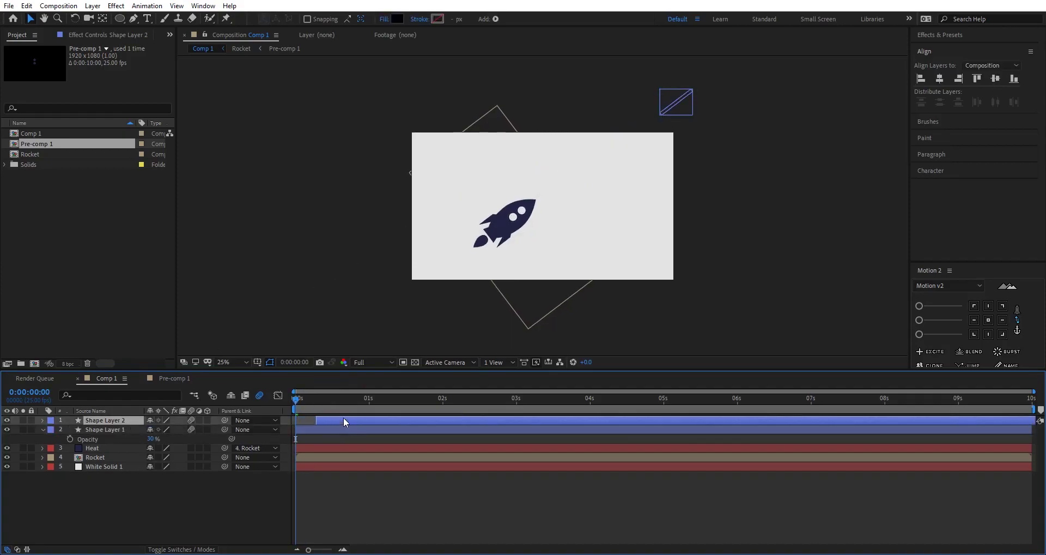
left_click(327, 400)
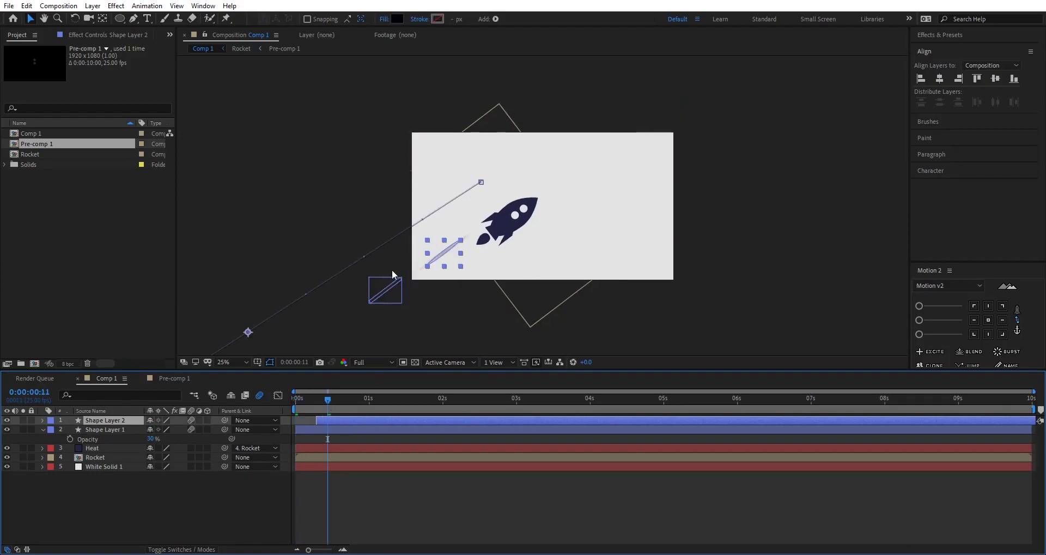
Step: Select all Position keyframes of the streak copy and shift its whole motion path to the rocket's lower right
scroll(379, 270, "down", 1)
key("u")
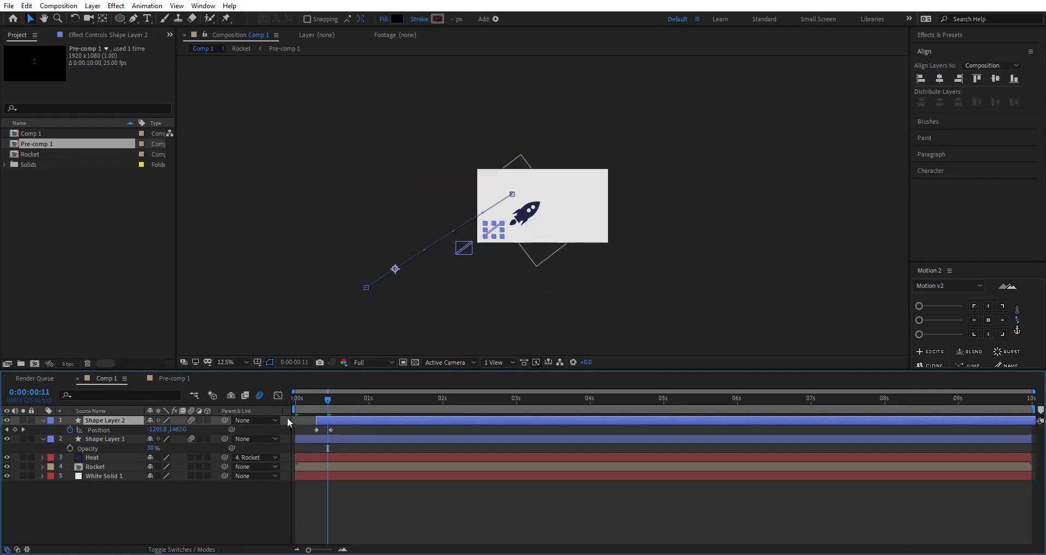
left_click(316, 400)
left_click(101, 430)
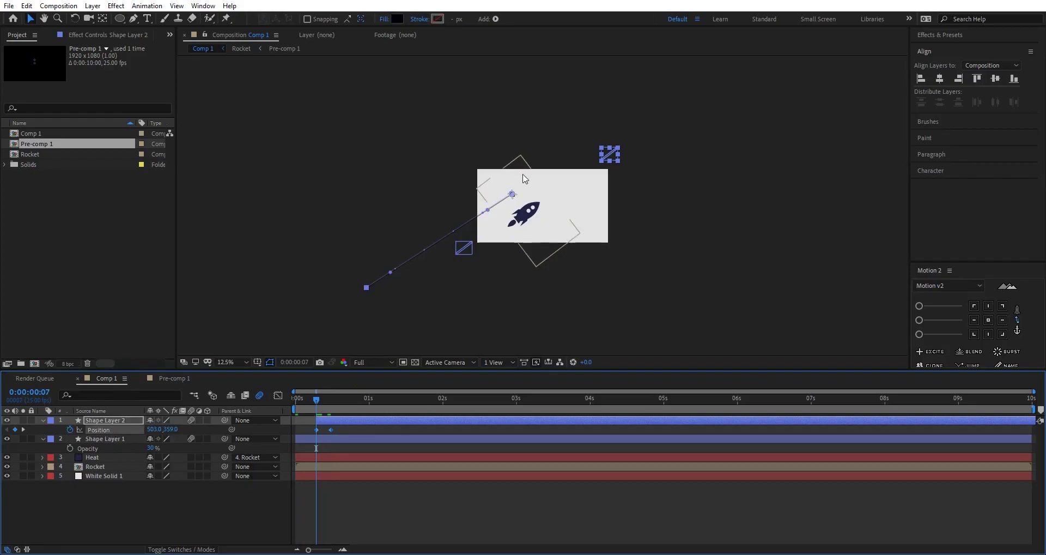
left_click_drag(514, 197, 545, 223)
Step: Duplicate Shape Layer 2 and move the original's whole motion path up and slightly left, across the rocket
key("ctrl+d")
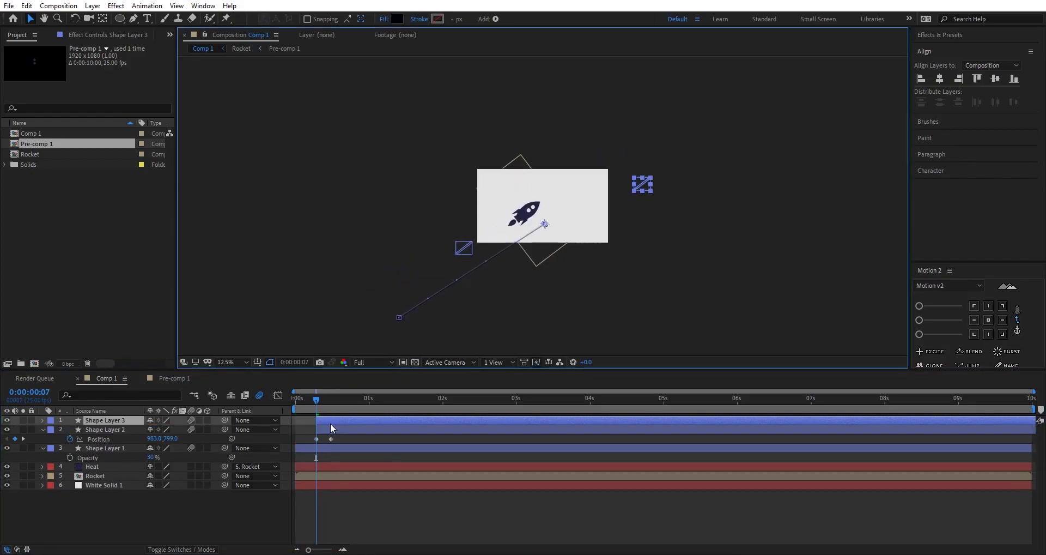
left_click(91, 438)
left_click_drag(547, 227, 537, 212)
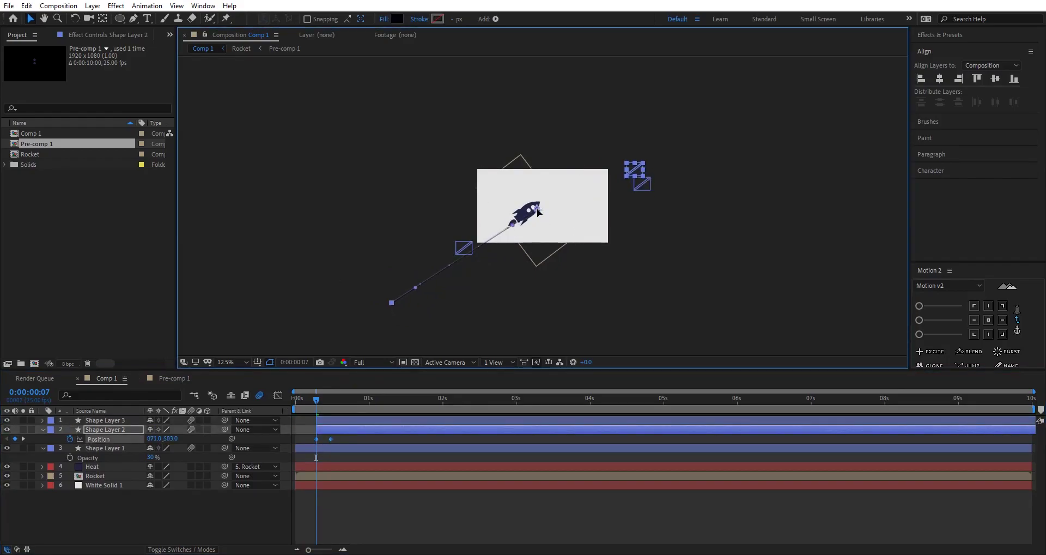
Step: Duplicate Shape Layer 2 three more times, shifting its motion path up and left between copies to spread the streaks
key("ctrl+d")
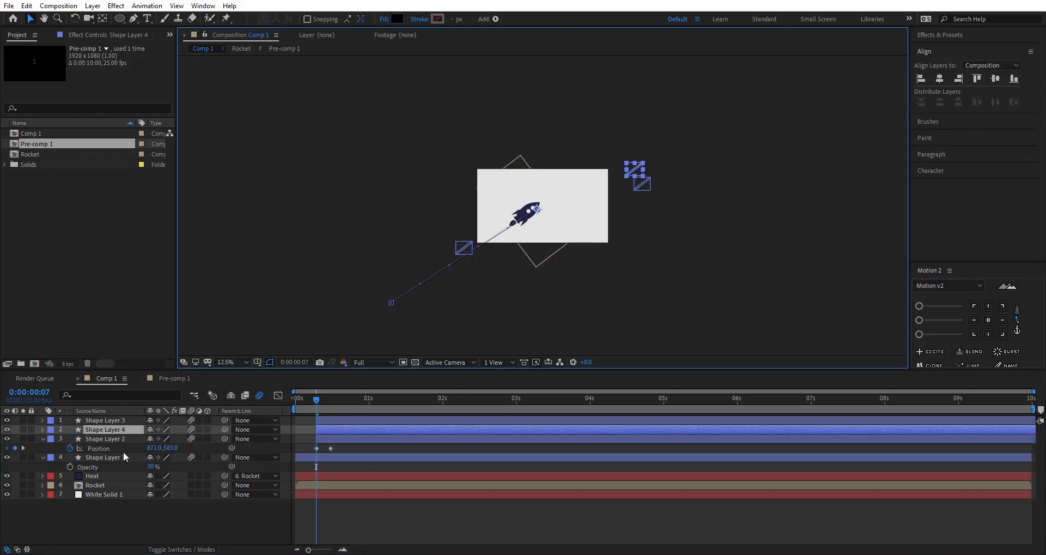
left_click(94, 449)
left_click_drag(632, 169, 608, 150)
key("ctrl+d")
left_click_drag(514, 189, 468, 188)
key("ctrl+d")
Step: Stagger the start times of the streak copies over about the first 1.5 seconds and preview the animation
left_click(100, 467)
left_click_drag(319, 448, 404, 439)
left_click_drag(370, 429, 416, 433)
left_click_drag(323, 421, 414, 430)
left_click_drag(315, 399, 295, 397)
key("space")
left_click(425, 398)
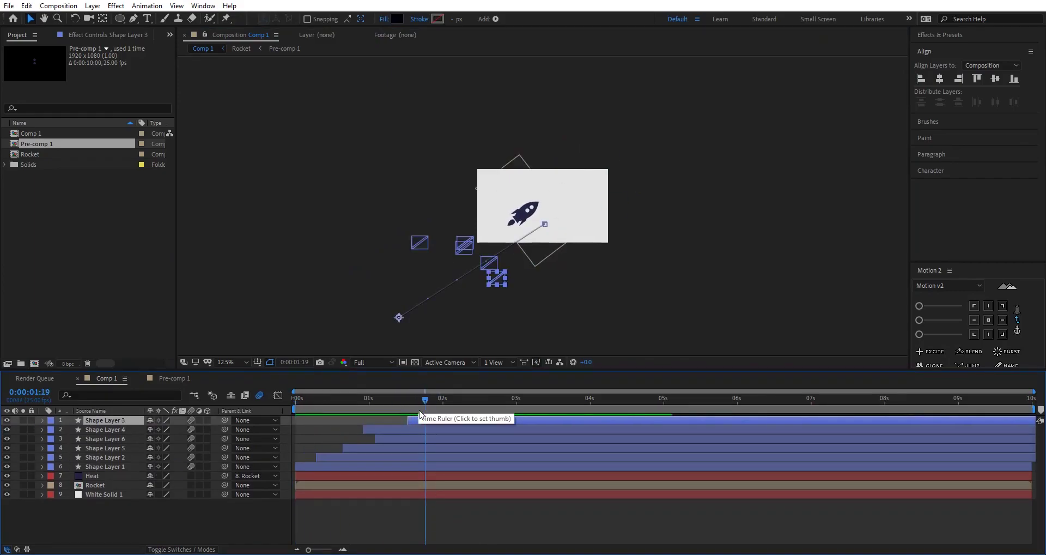
Step: Pre-compose the six streak shape layers together, moving all attributes into the new composition
left_click_drag(423, 399, 429, 403)
left_click(105, 467, "shift")
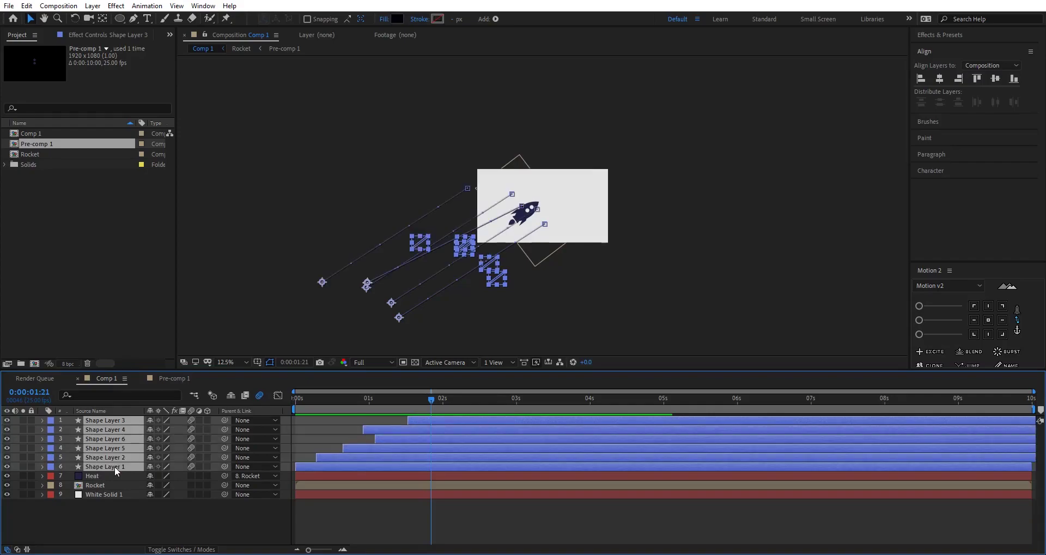
key("ctrl+shift+c")
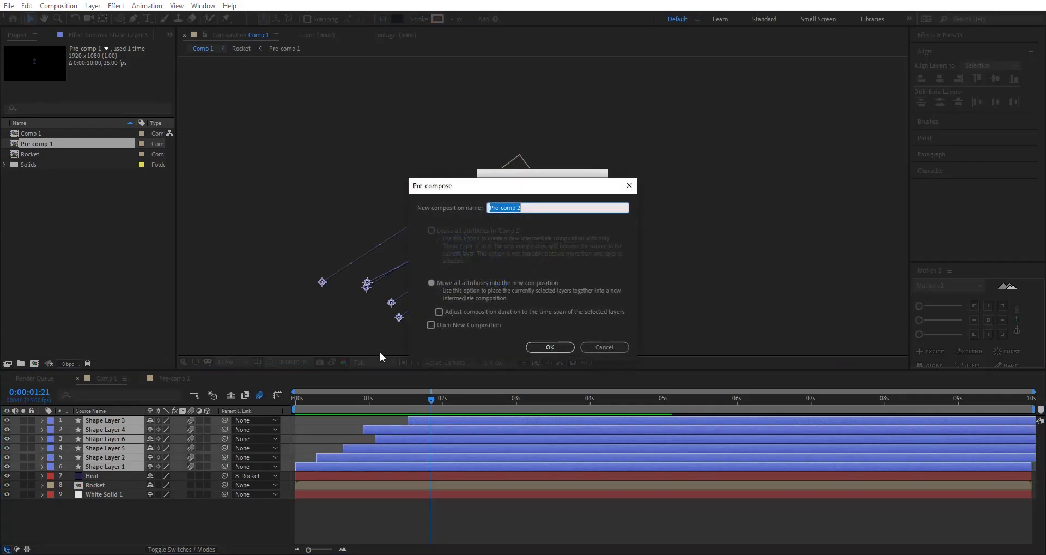
left_click(550, 347)
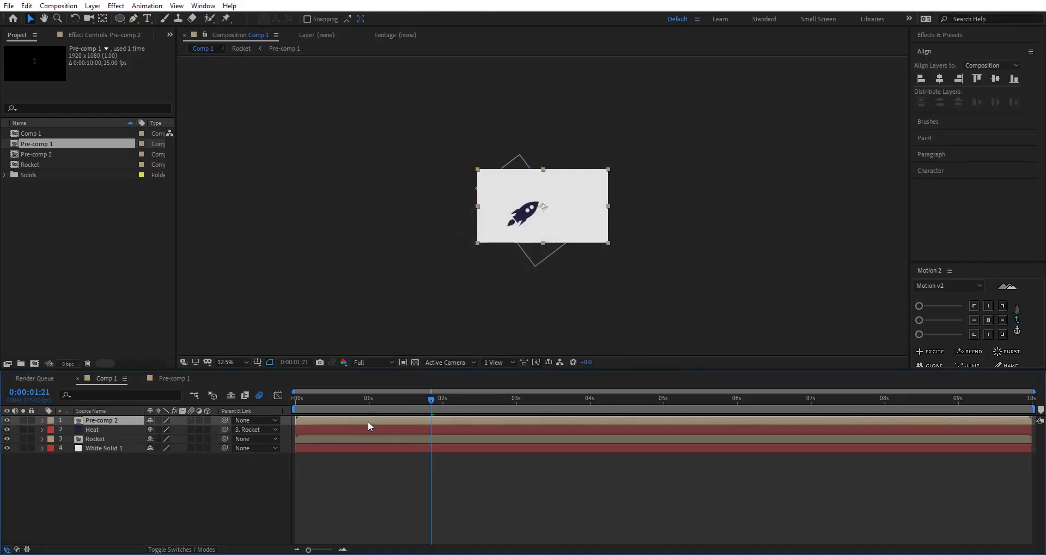
Step: Duplicate the streak pre-comp four times and stagger the copies to start at about 1.8, 3.6, 5.9 and 7.9 seconds
key("ctrl+d")
left_click_drag(368, 421, 910, 413)
key("ctrl+d")
key("ctrl+d")
key("ctrl+d")
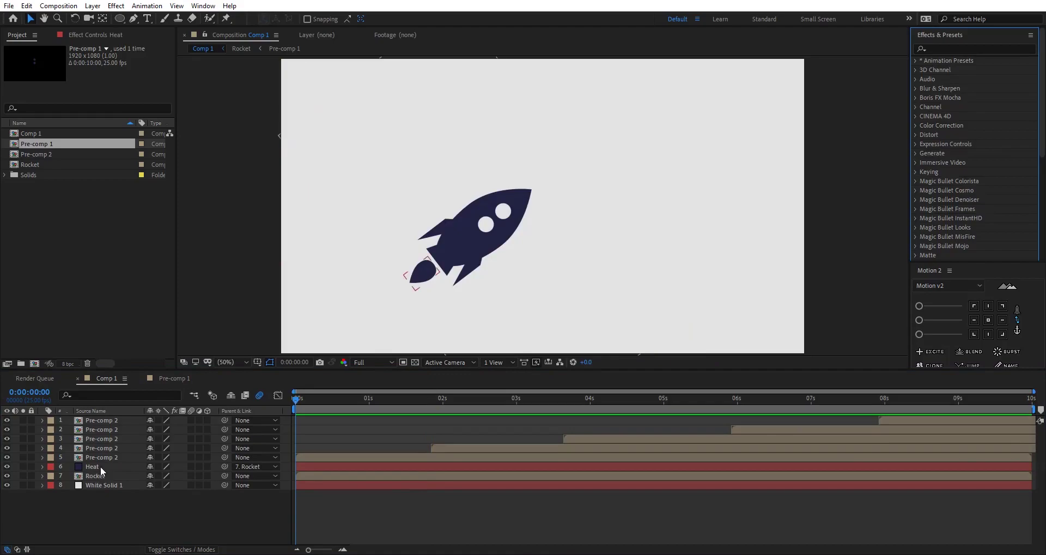
Step: Find the Fast Box Blur effect and apply it to the Heat layer
left_click(948, 49)
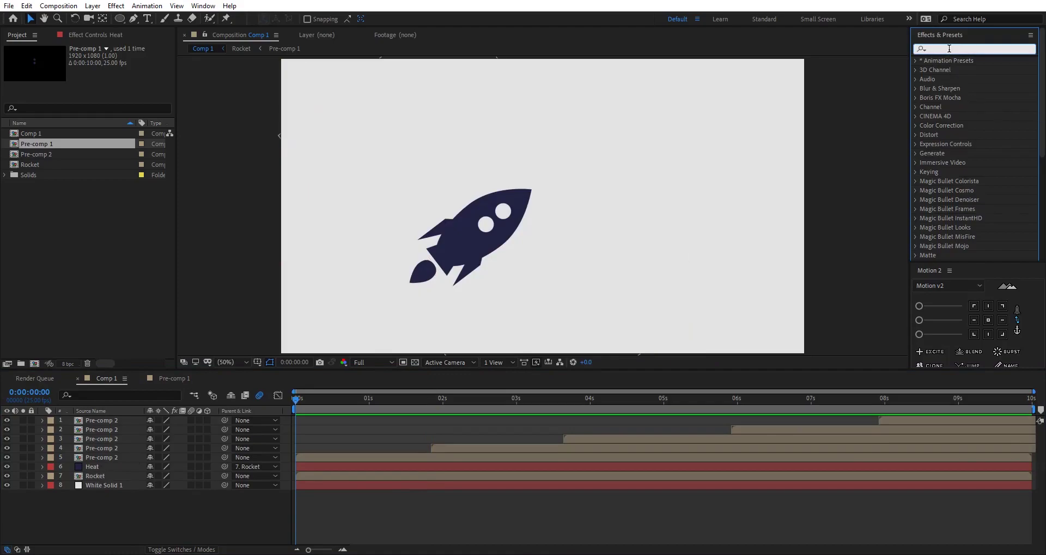
type("boox")
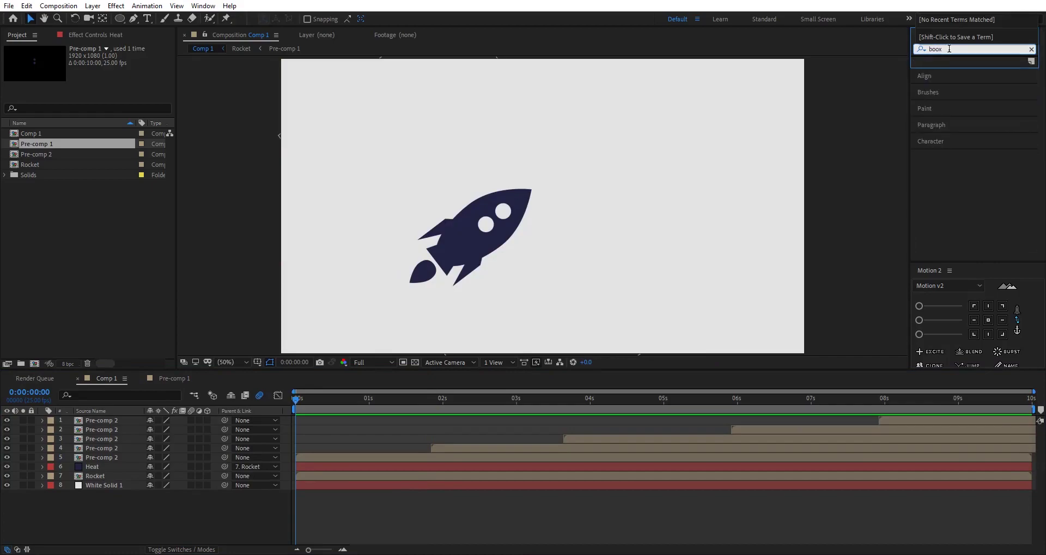
key("BackSpace")
key("BackSpace")
type("x b")
left_click_drag(954, 75, 96, 467)
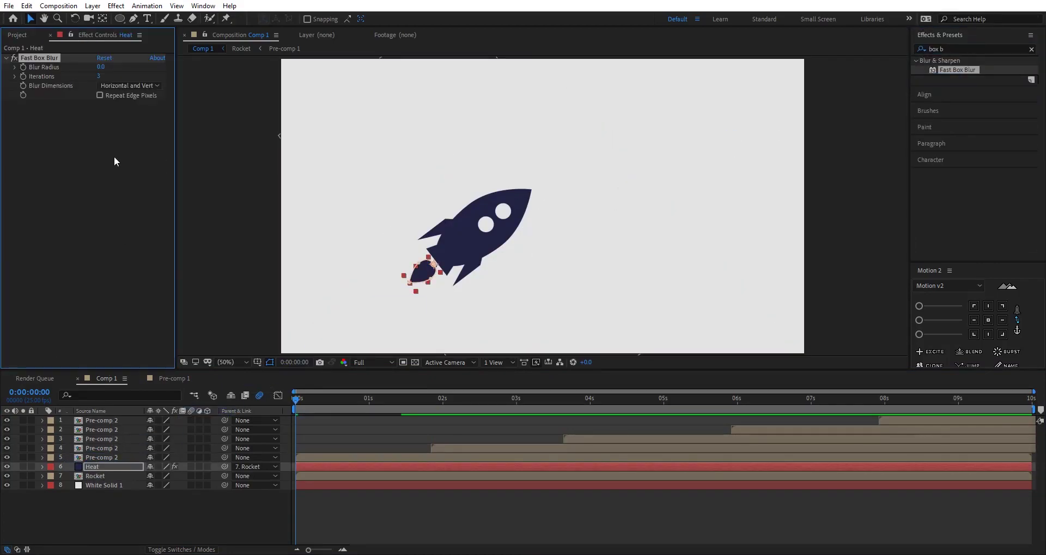
Step: Set the Heat layer's Fast Box Blur dimensions to Vertical and its blur radius to about 15
left_click(115, 85)
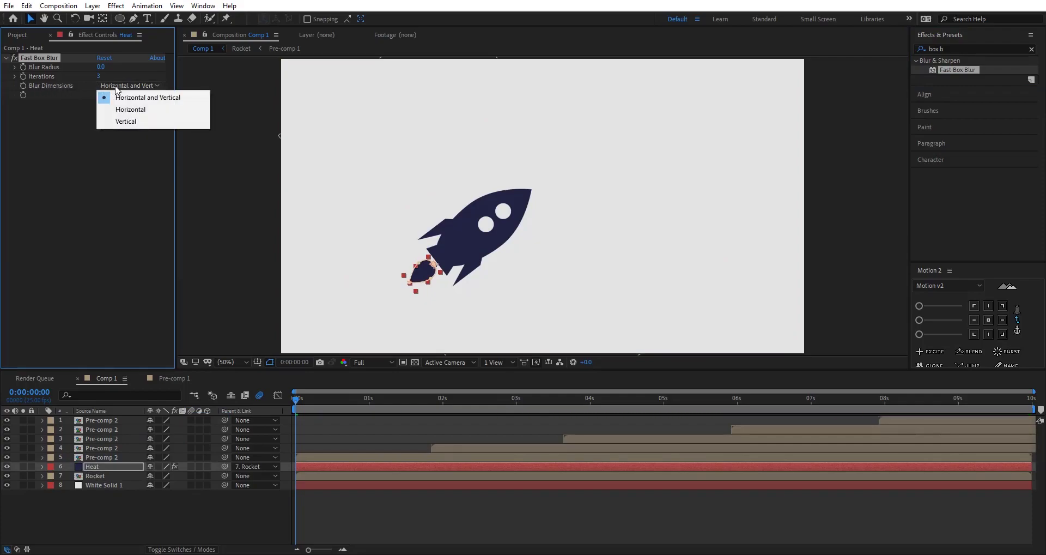
left_click(123, 121)
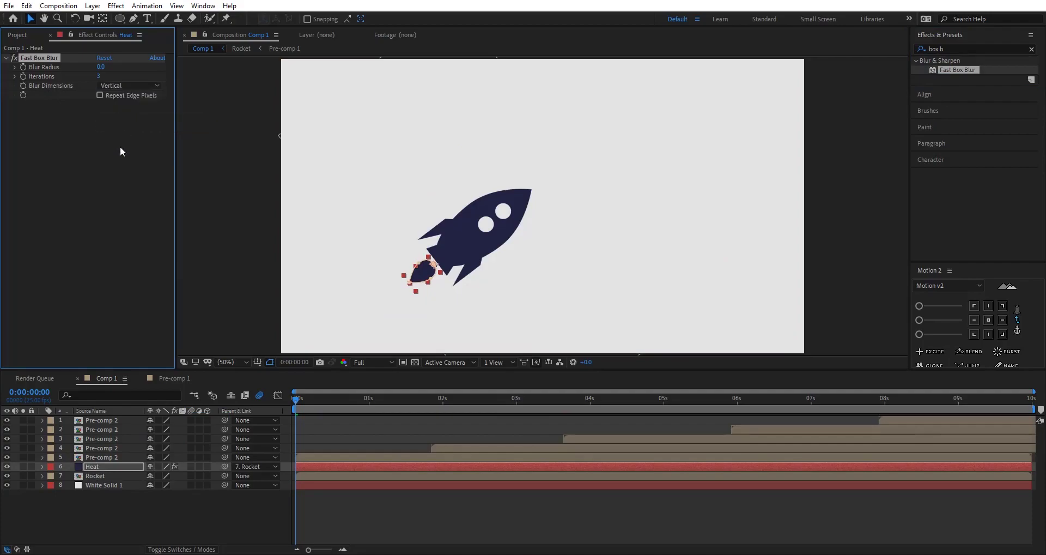
left_click_drag(101, 66, 118, 74)
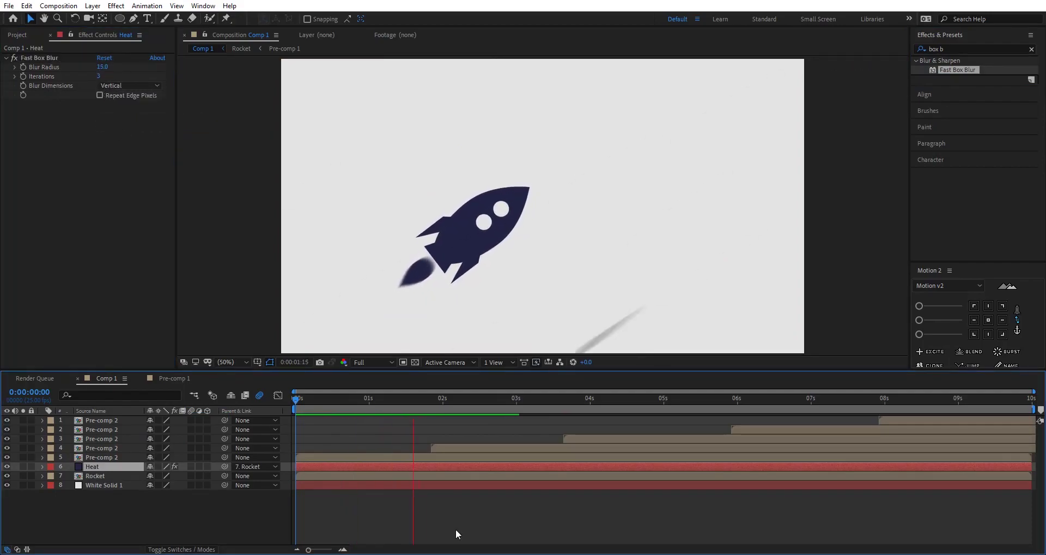